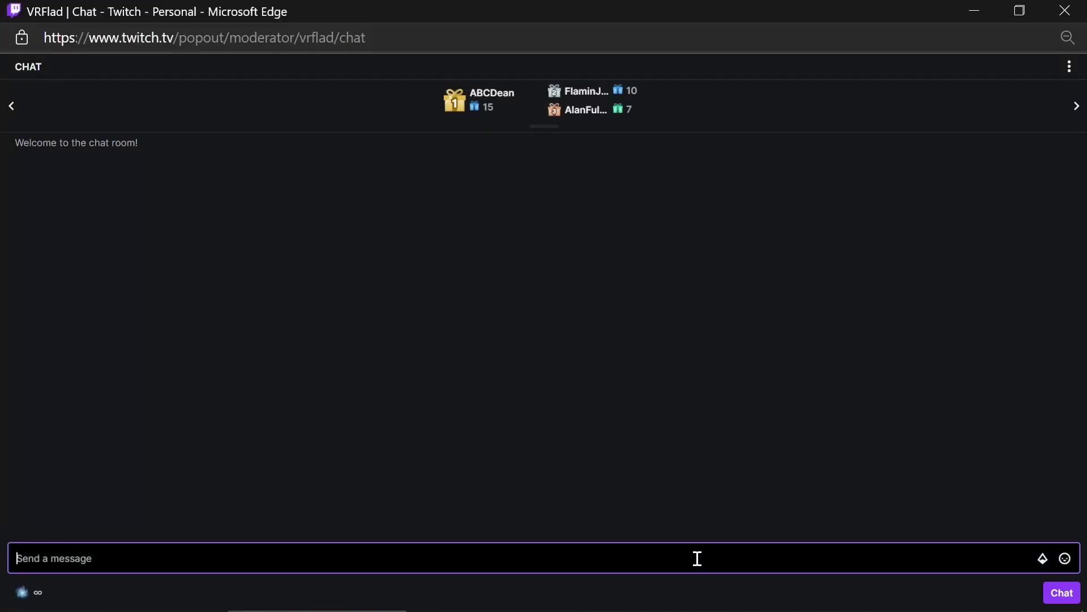
pyautogui.write('!')
pyautogui.write('en')
pyautogui.write('ter')
pyautogui.write('gfi')
pyautogui.write('ve')
pyautogui.write('way')
# Send !entergiveaway in the Twitch popout chat and begin typing !winner.
pyautogui.press('Return')
pyautogui.write('!wi')
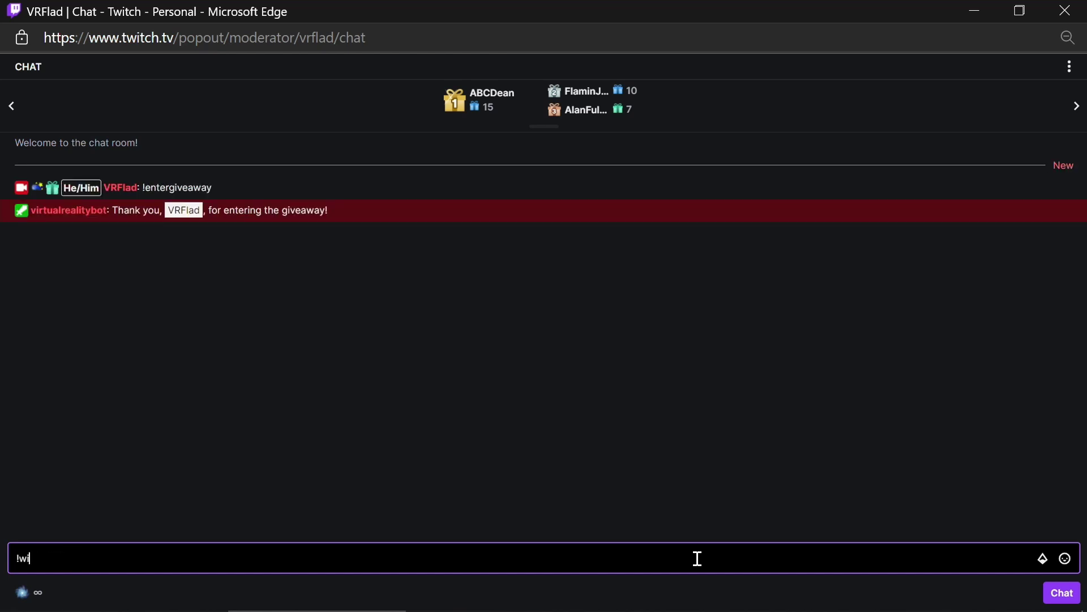
pyautogui.press('BackSpace')
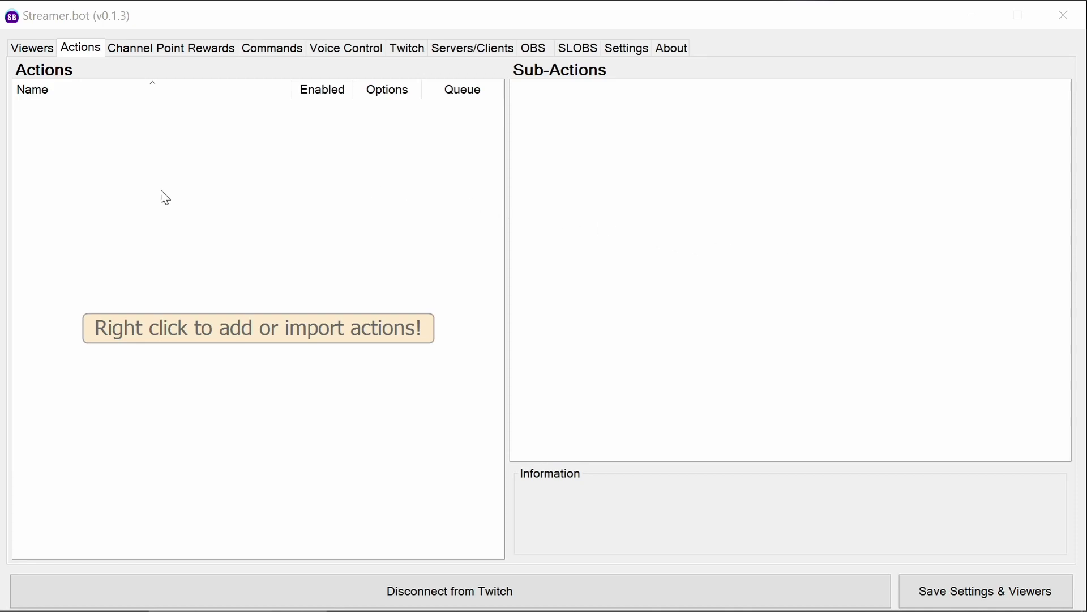
# Add an action named 'Enter giveaway' in a new 'Giveaways' group.
pyautogui.rightClick(120, 183)
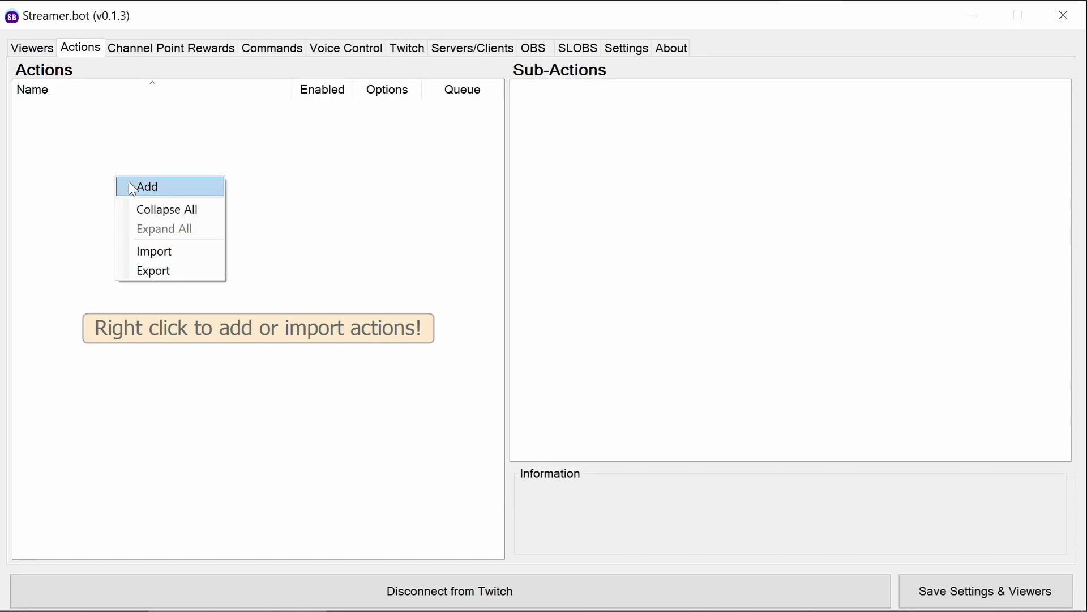
pyautogui.click(140, 184)
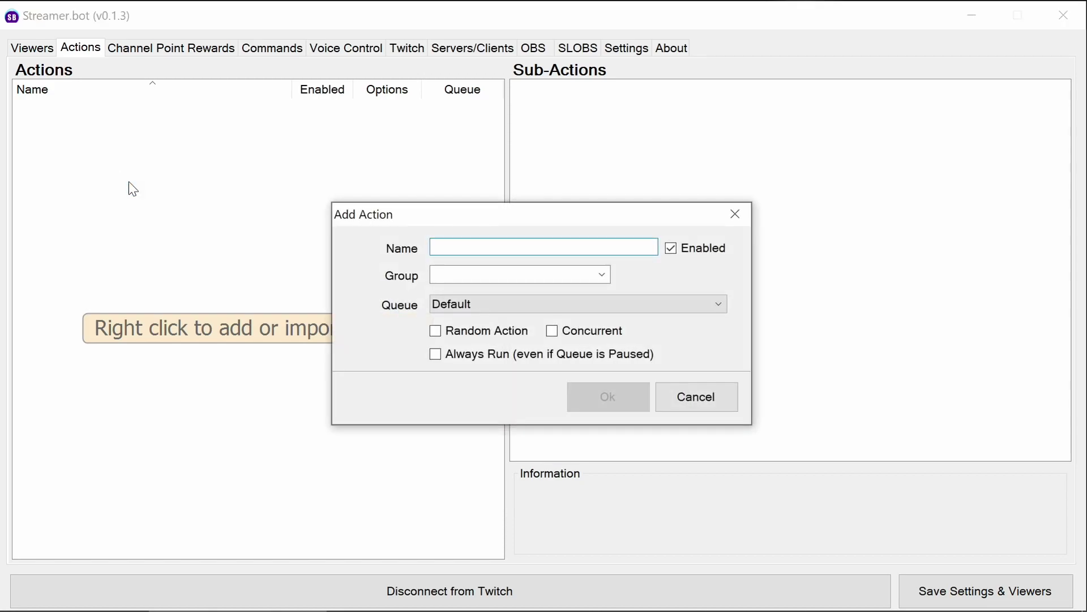
pyautogui.write('Enter f')
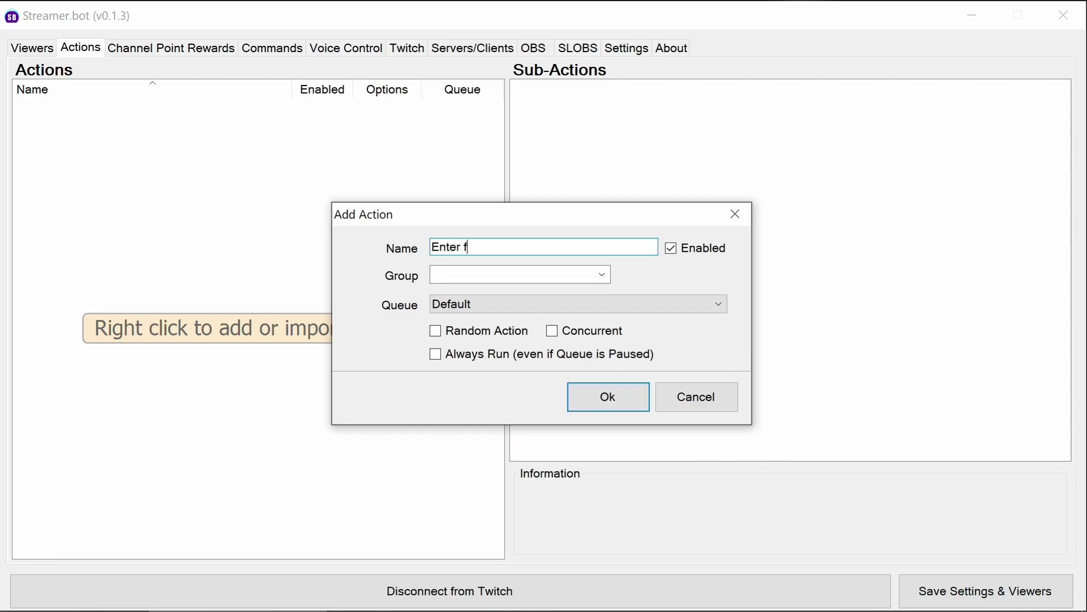
pyautogui.press('BackSpace')
pyautogui.write('giveaway')
pyautogui.click(451, 275)
pyautogui.write('Giv')
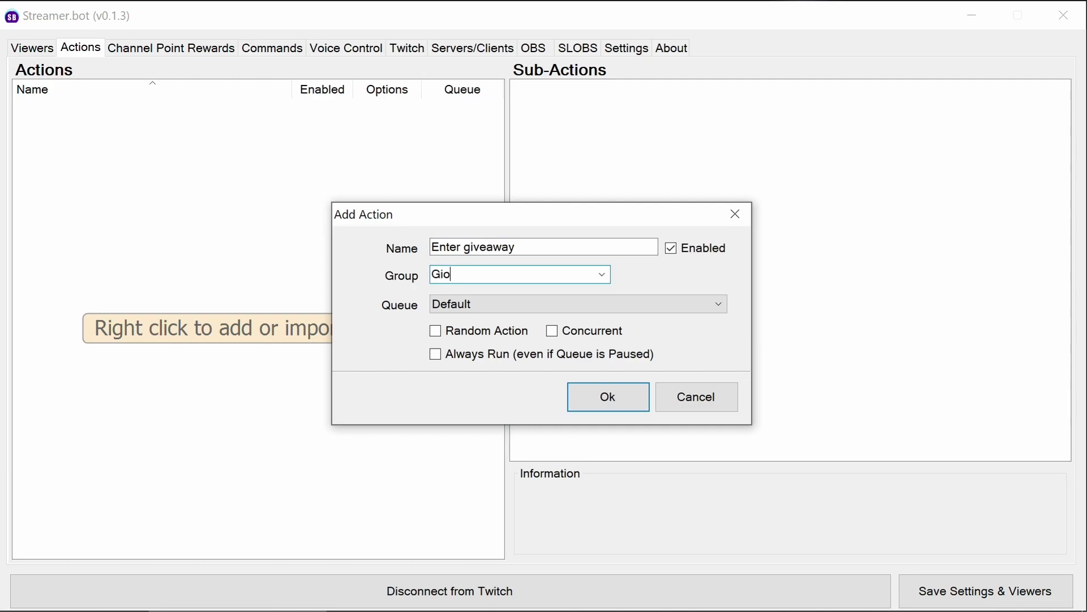
pyautogui.write('i')
pyautogui.press('BackSpace')
pyautogui.write('eaways')
pyautogui.click(607, 396)
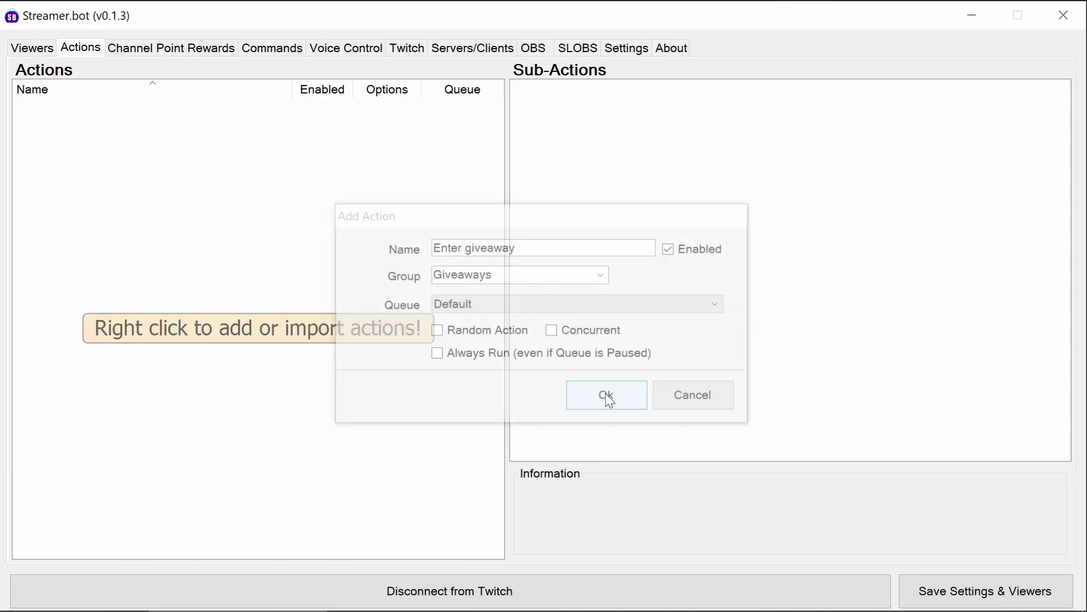
# Add a Write To File sub-action that appends %user% to giveaway.txt.
pyautogui.rightClick(530, 145)
pyautogui.moveTo(614, 145)
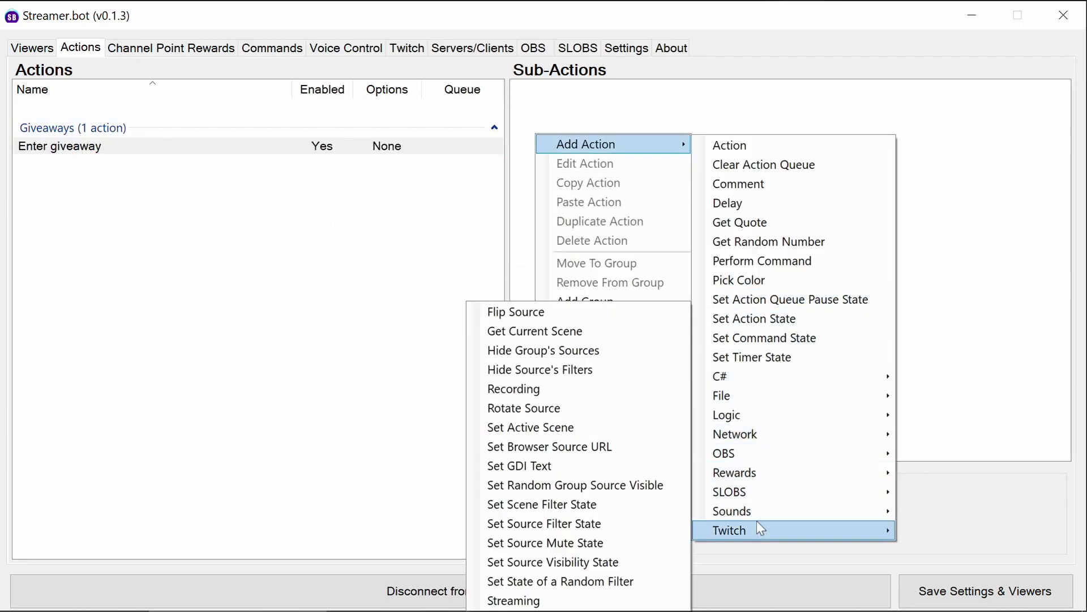
pyautogui.moveTo(721, 395)
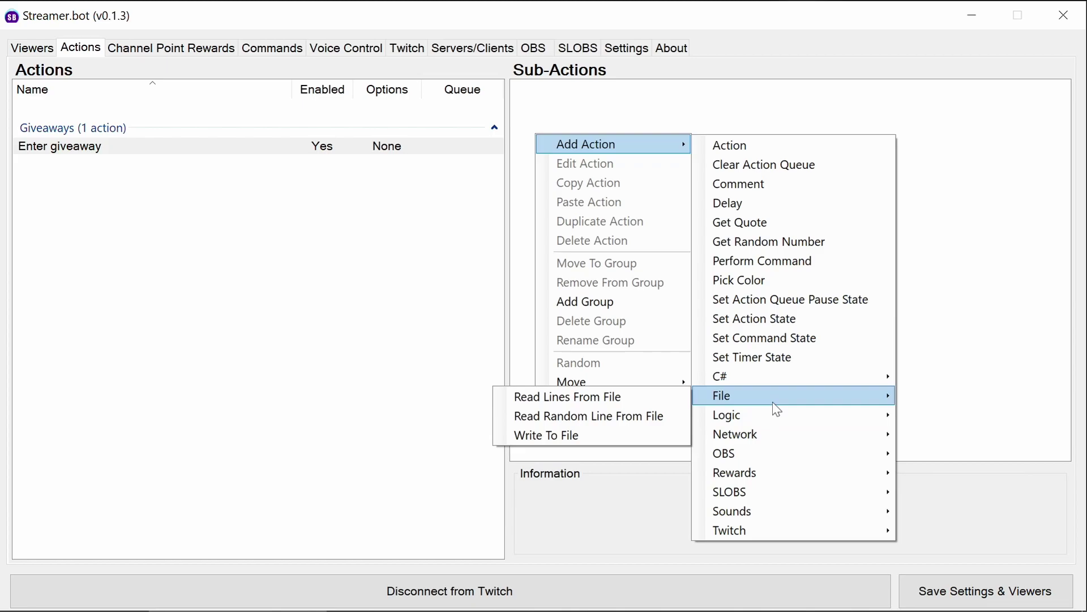
pyautogui.click(620, 436)
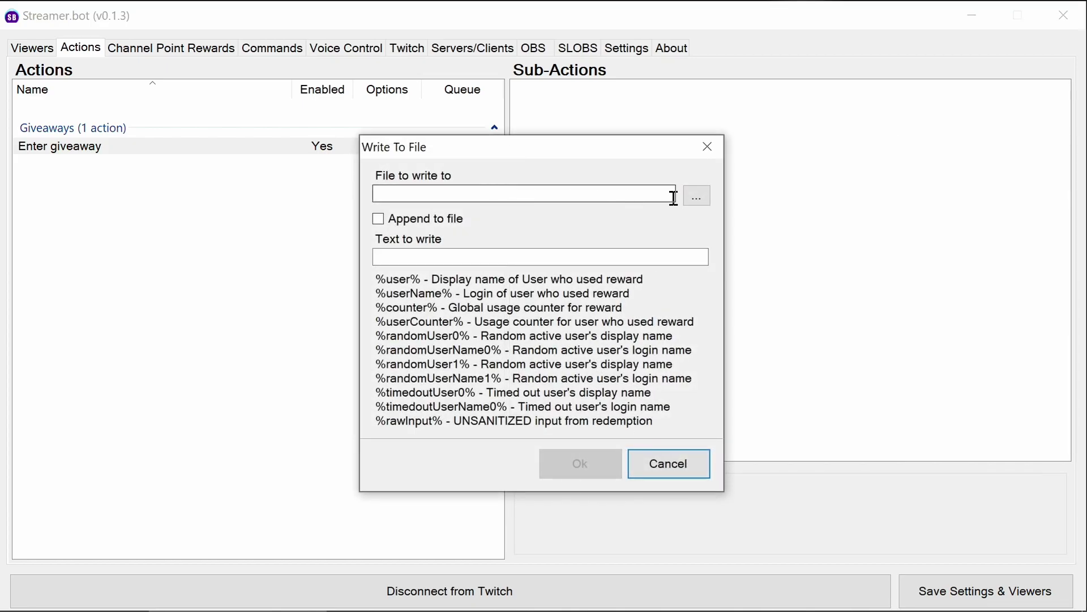
pyautogui.click(695, 195)
pyautogui.click(605, 353)
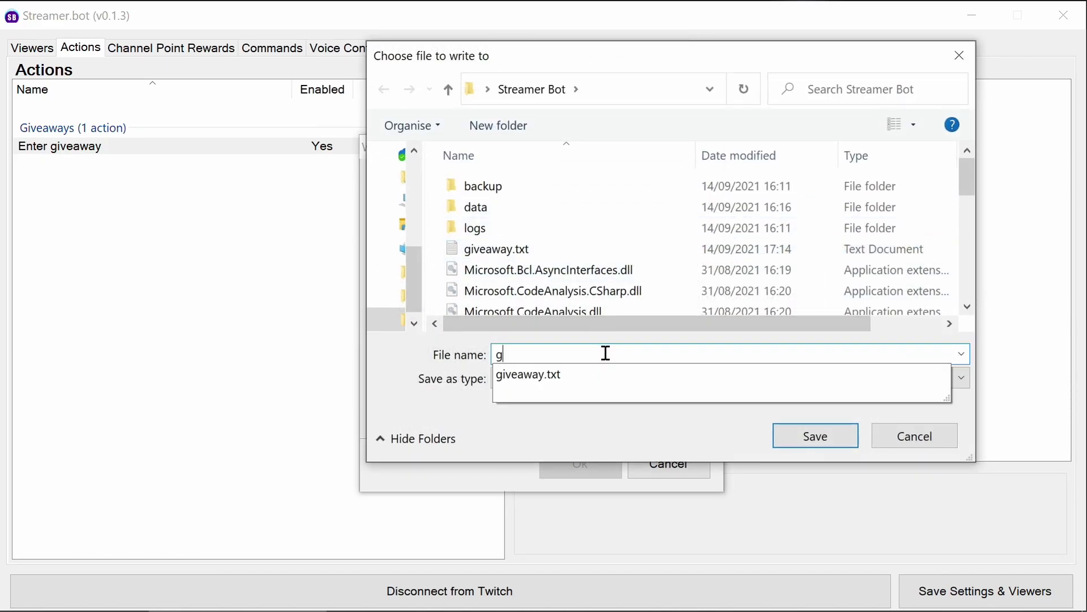
pyautogui.write('give')
pyautogui.press('Down')
pyautogui.press('Return')
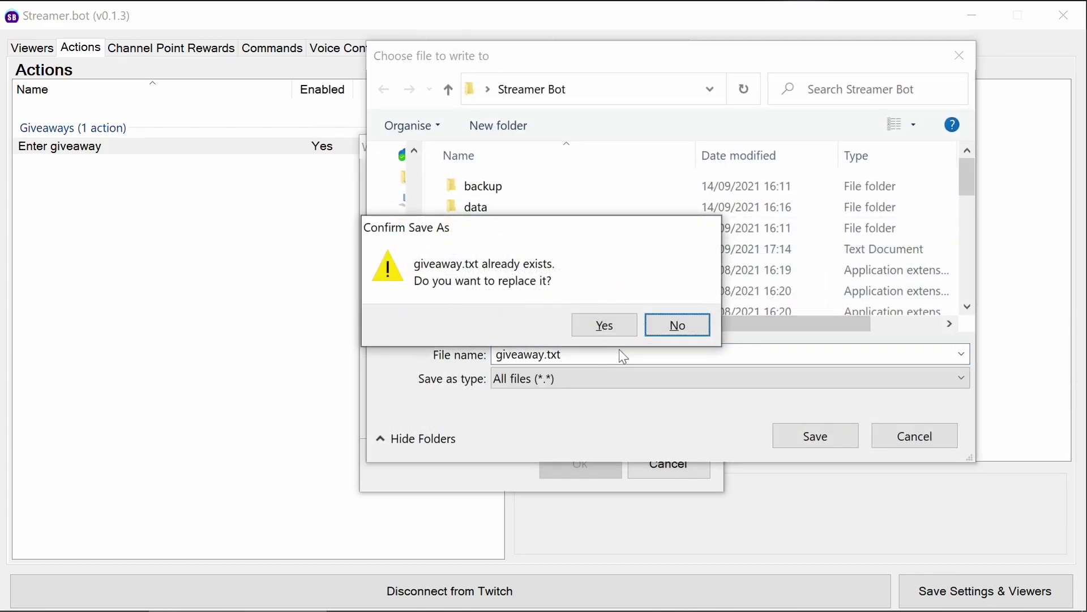
pyautogui.click(604, 325)
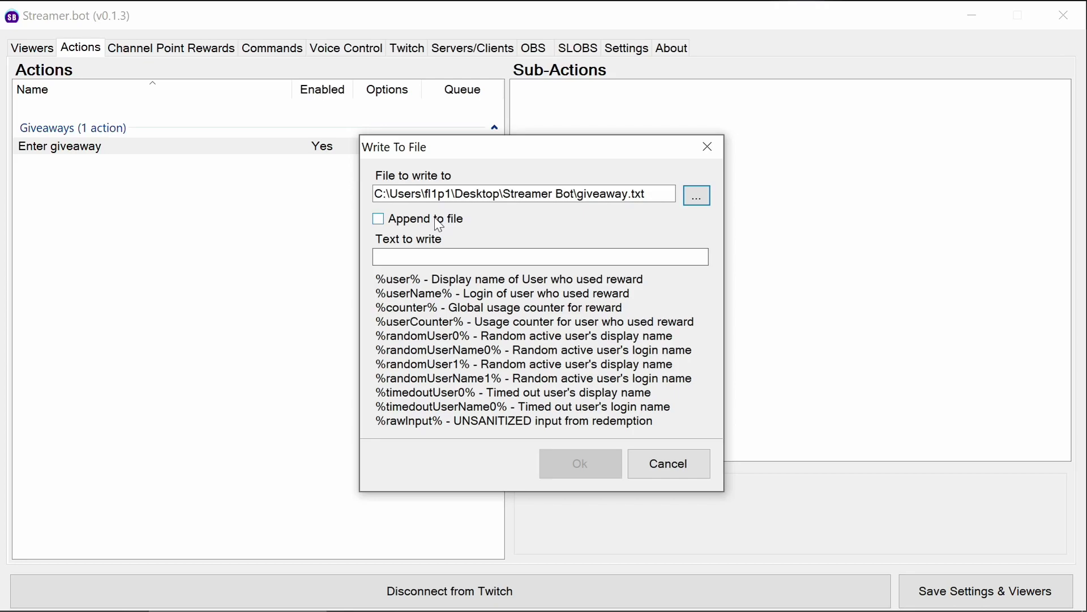
pyautogui.click(378, 218)
pyautogui.click(445, 256)
pyautogui.write('%user%')
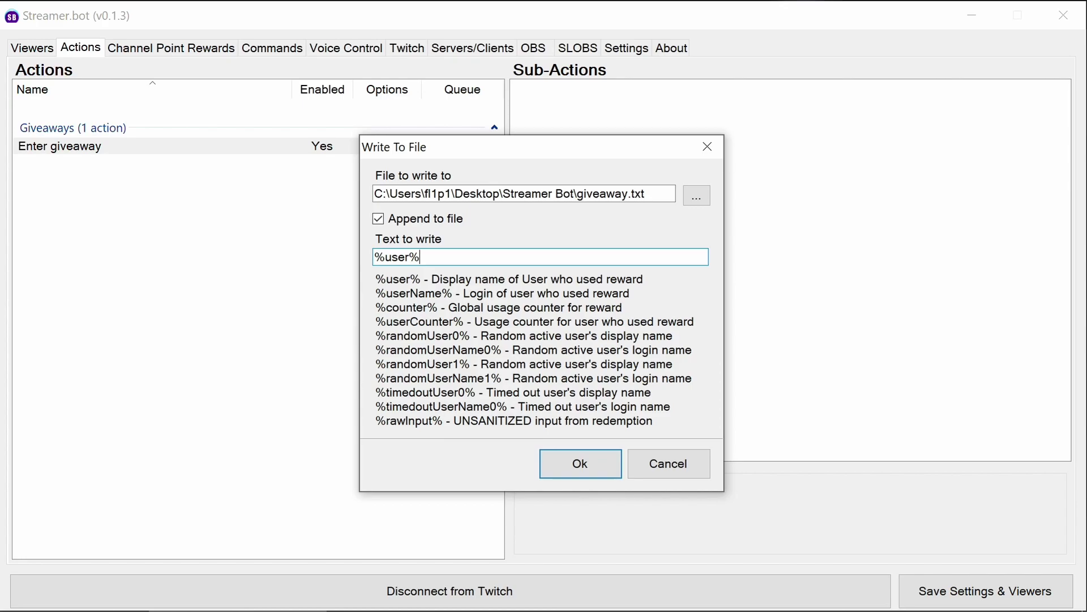
pyautogui.click(590, 463)
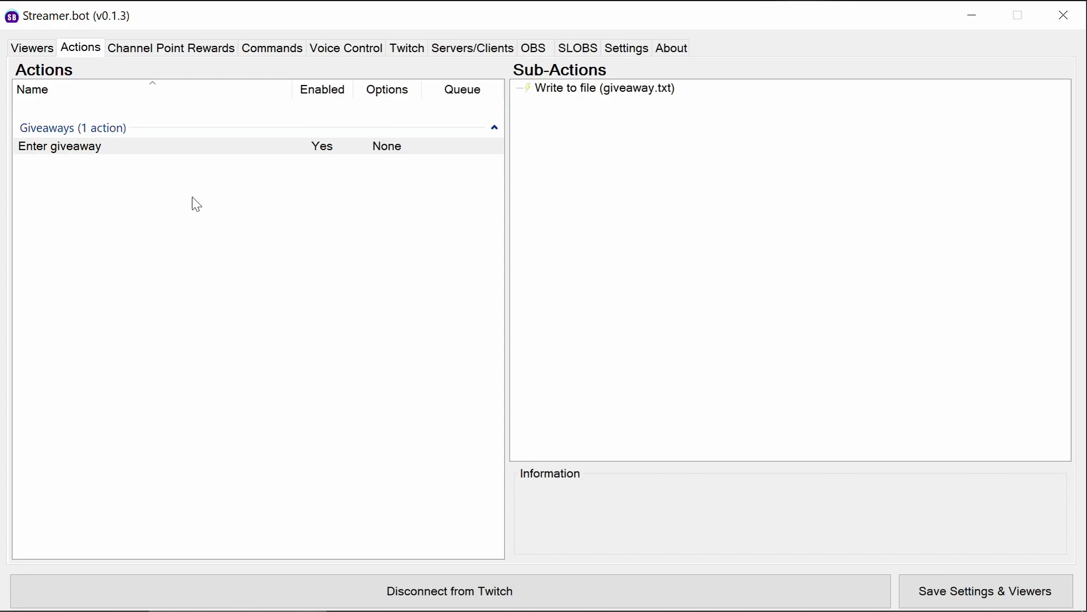
# Add a chat message sub-action: 'Thank you, %user%, for entering the giveaway!'.
pyautogui.rightClick(582, 137)
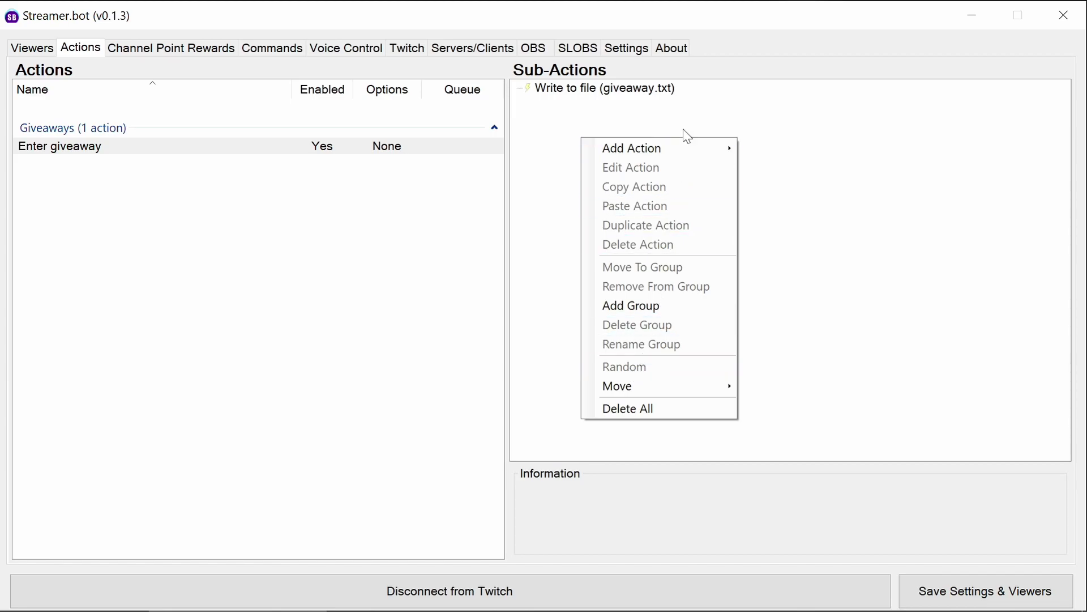
pyautogui.moveTo(658, 148)
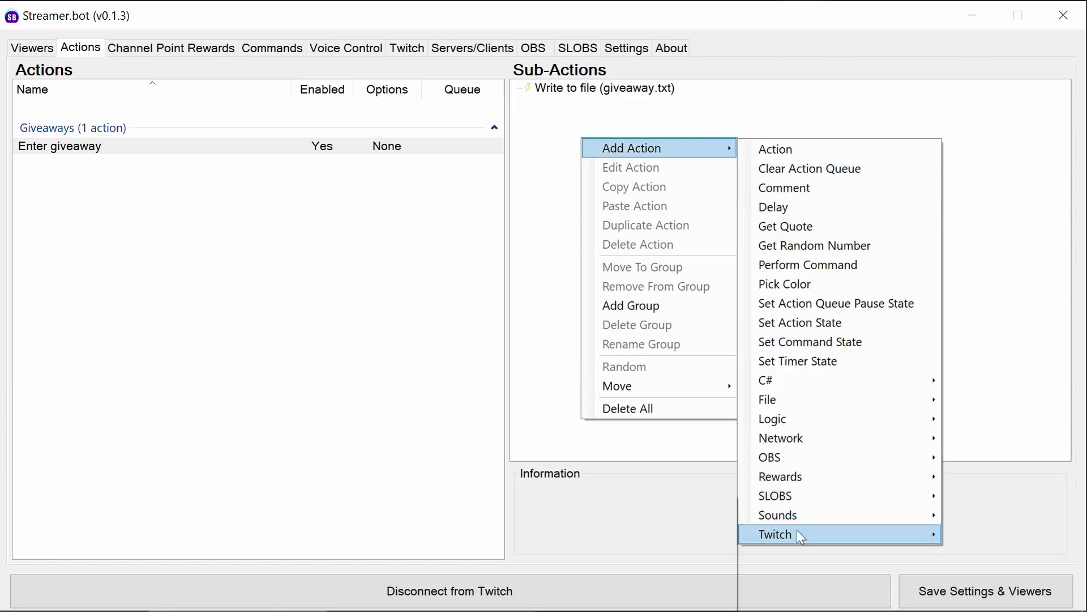
pyautogui.moveTo(839, 534)
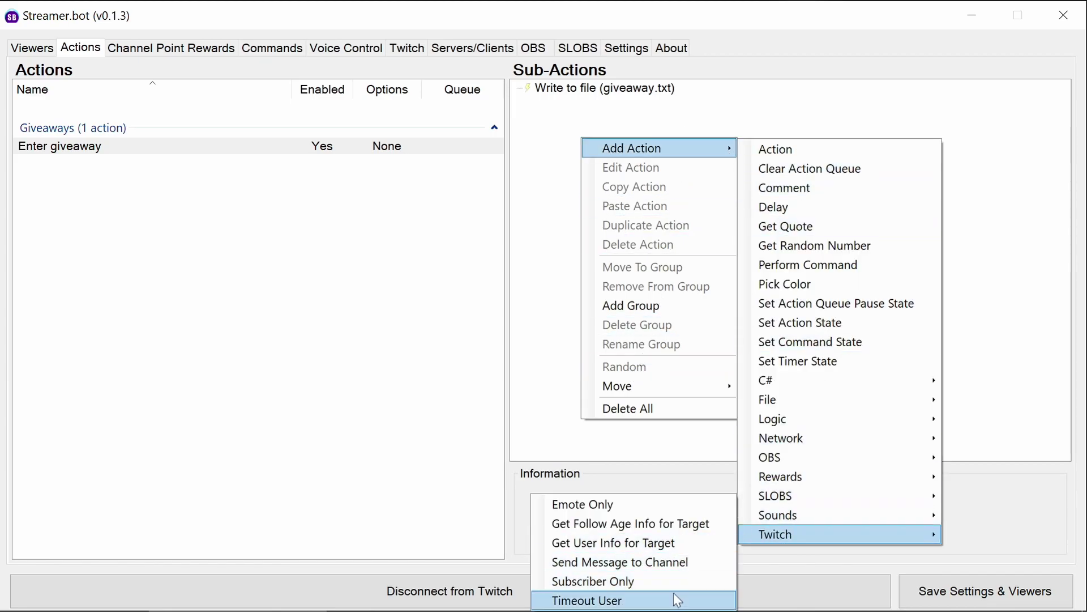
pyautogui.click(667, 569)
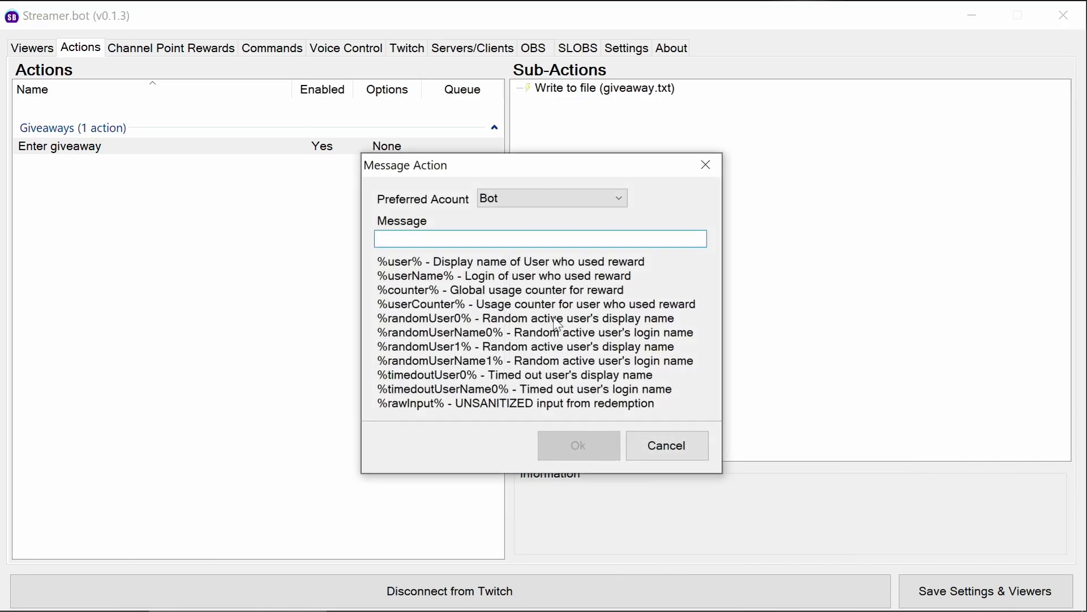
pyautogui.write('Thank y')
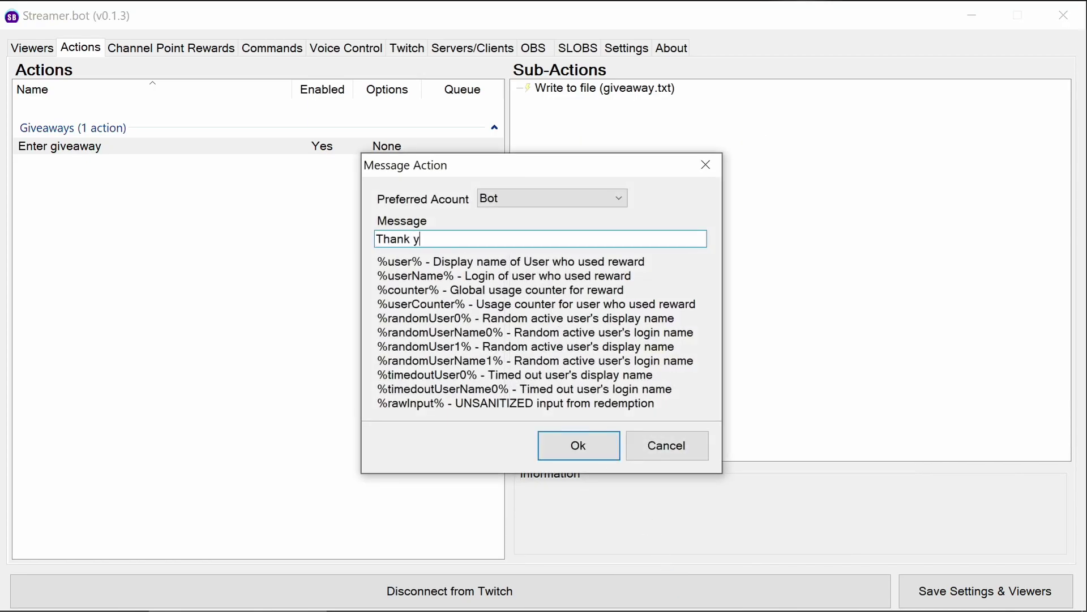
pyautogui.write('ou, %use')
pyautogui.write('r%, for e')
pyautogui.write('ntering the give')
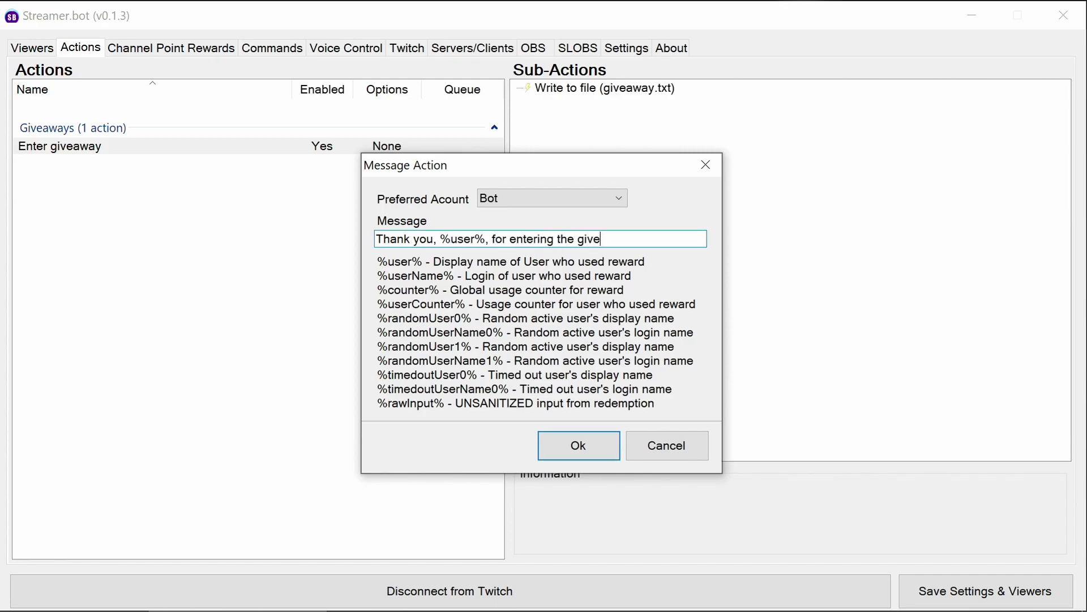
pyautogui.write('away!')
pyautogui.click(577, 445)
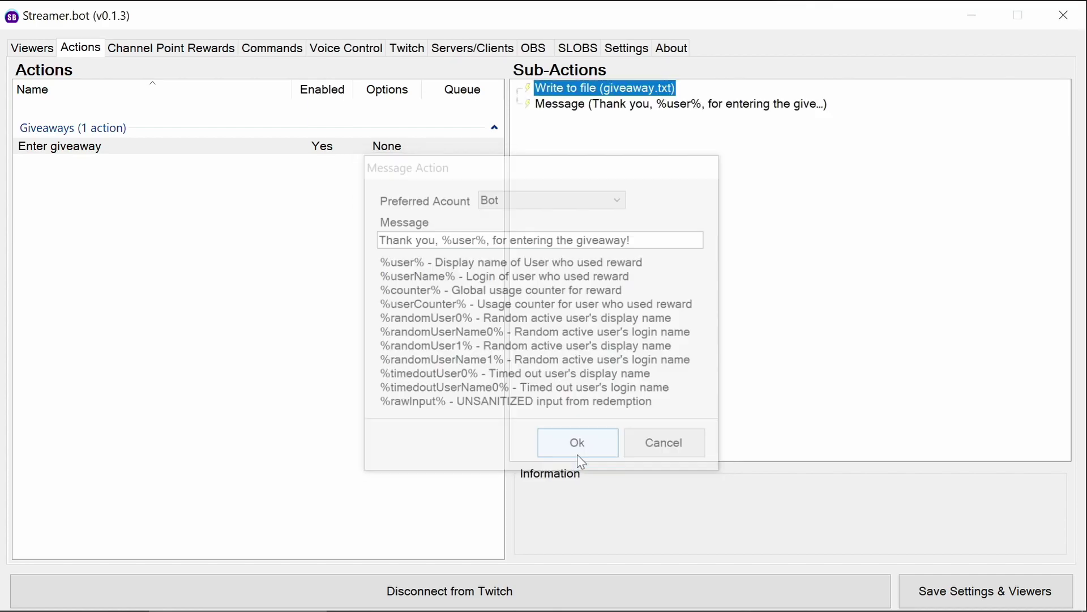
pyautogui.click(597, 109)
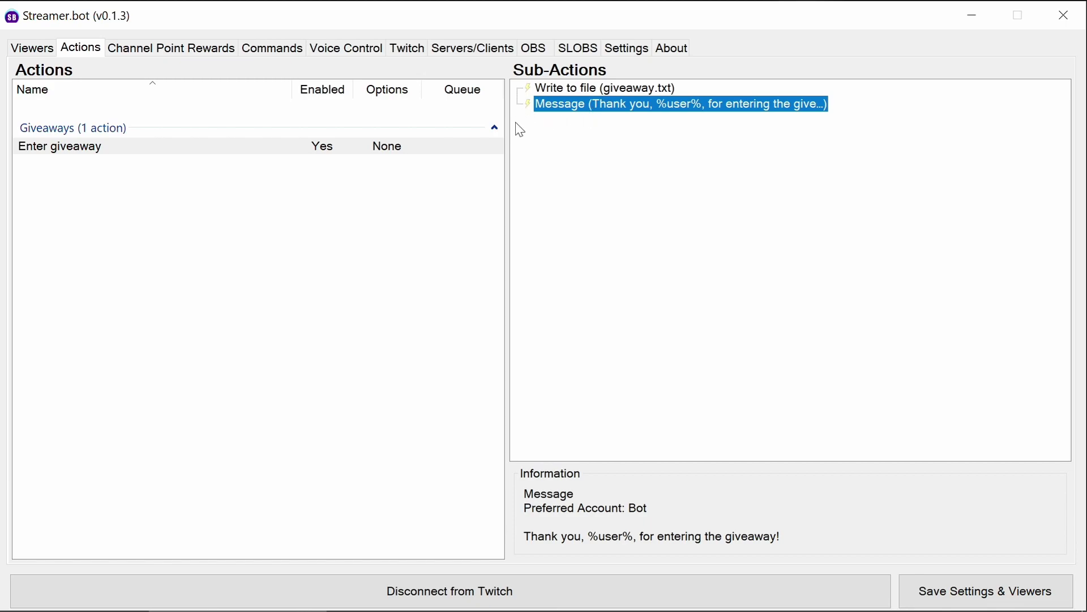
# Add a new action named 'Giveaway winner' and assign it to the existing Giveaways group.
pyautogui.rightClick(101, 204)
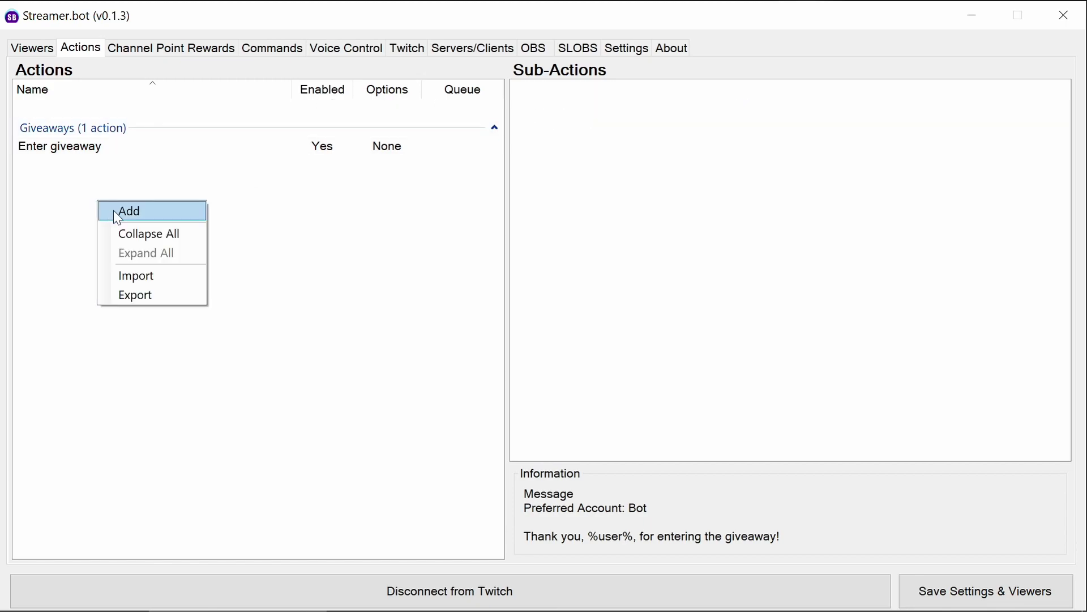
pyautogui.click(145, 212)
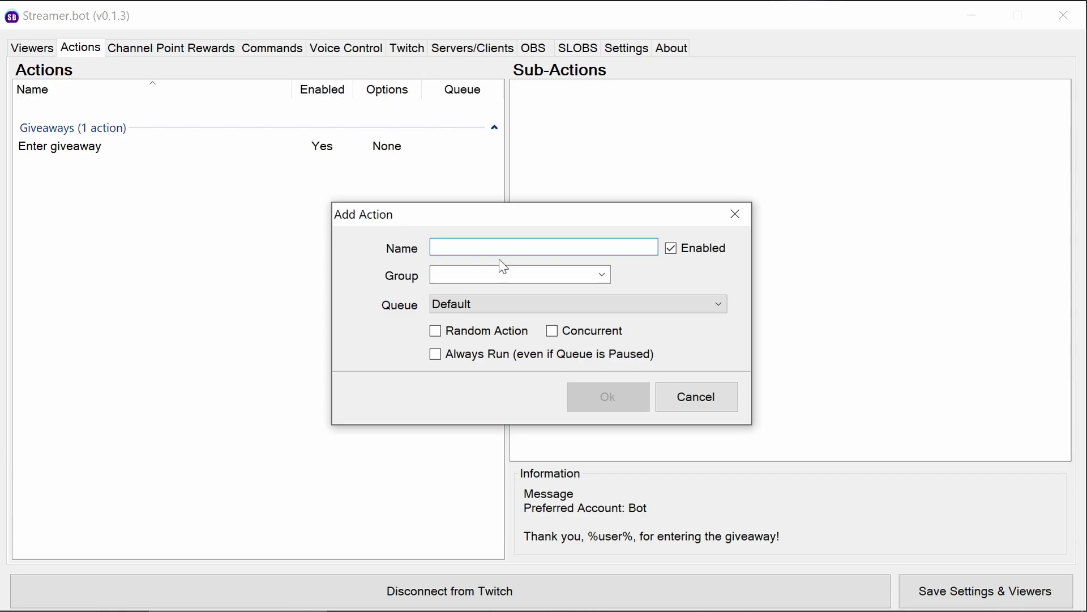
pyautogui.write('Givea')
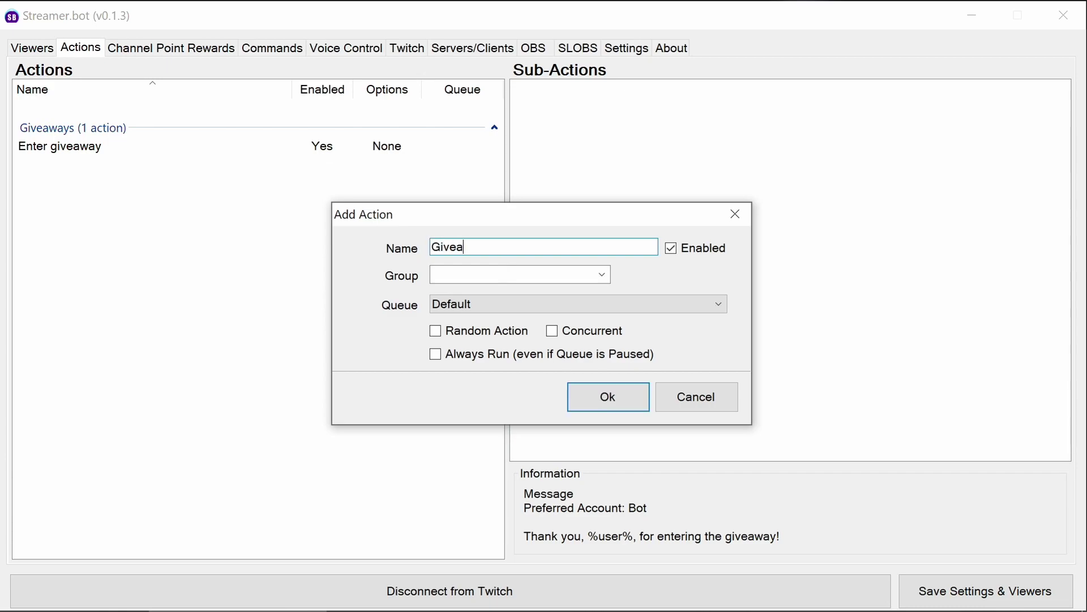
pyautogui.write('way win')
pyautogui.write('ner')
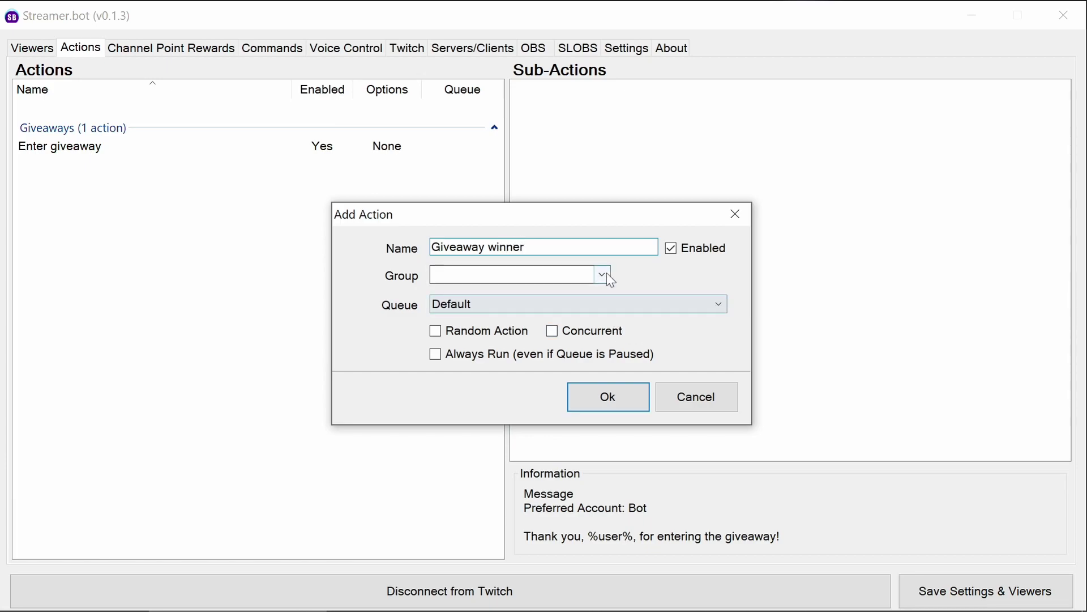
pyautogui.click(602, 274)
pyautogui.click(549, 291)
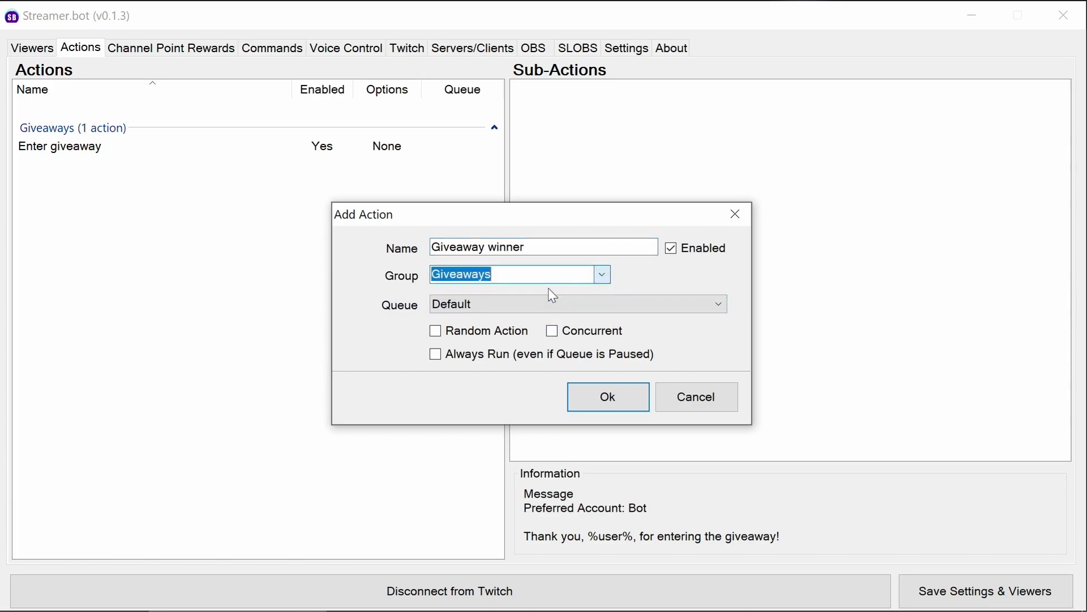
pyautogui.click(608, 401)
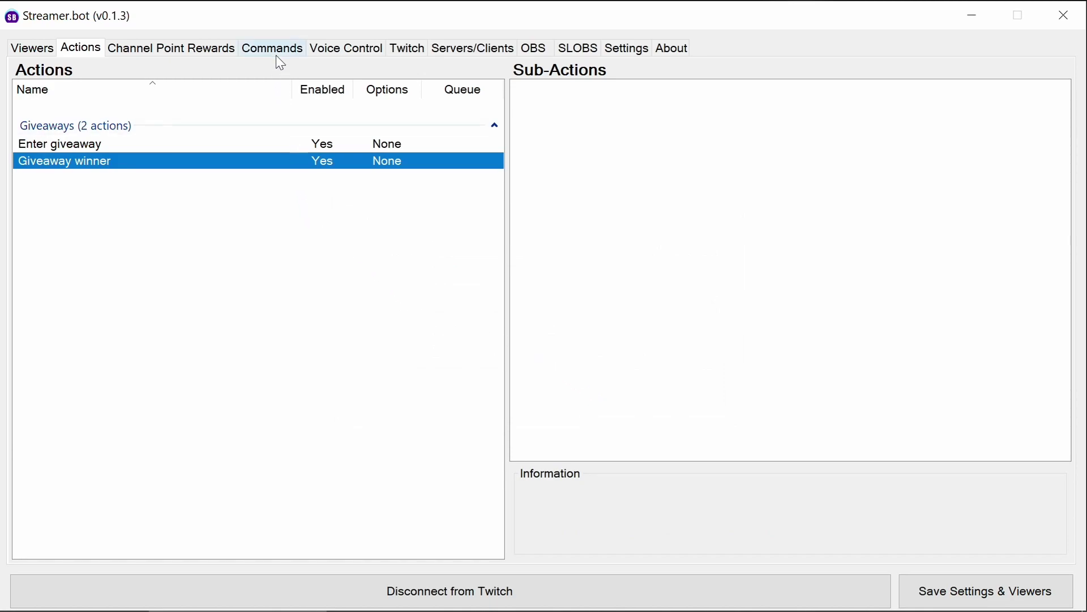
# Add a Read Random Line From File sub-action with giveaway.txt as the source.
pyautogui.rightClick(540, 129)
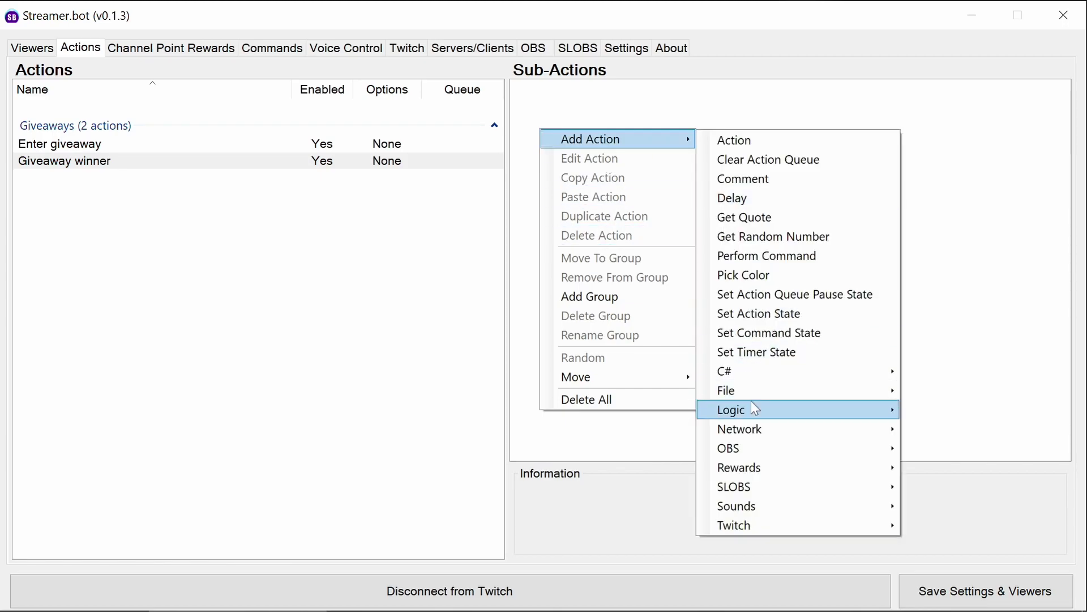
pyautogui.moveTo(624, 139)
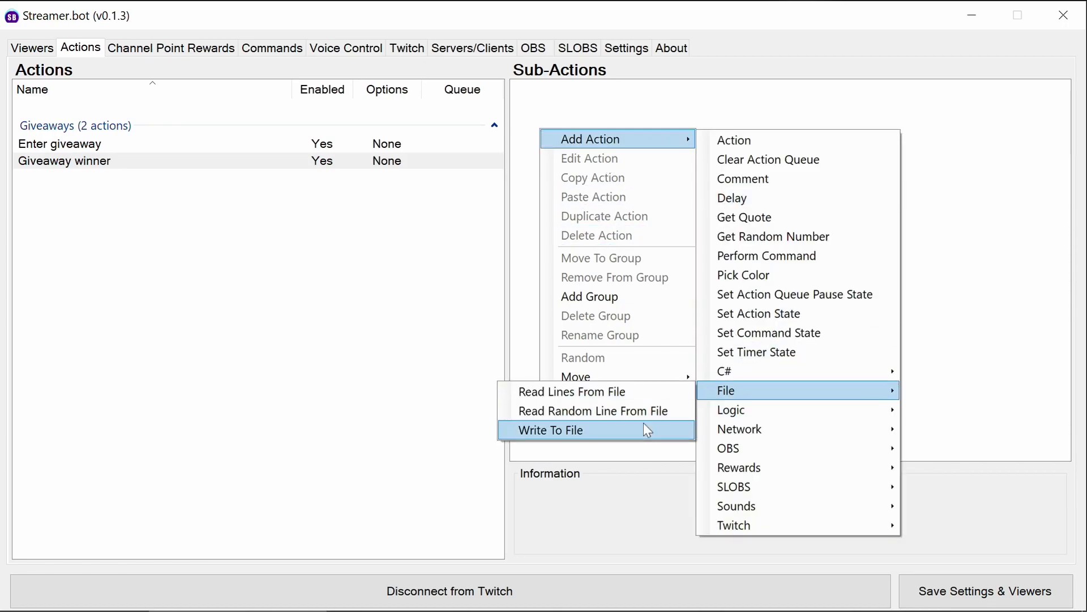
pyautogui.moveTo(726, 390)
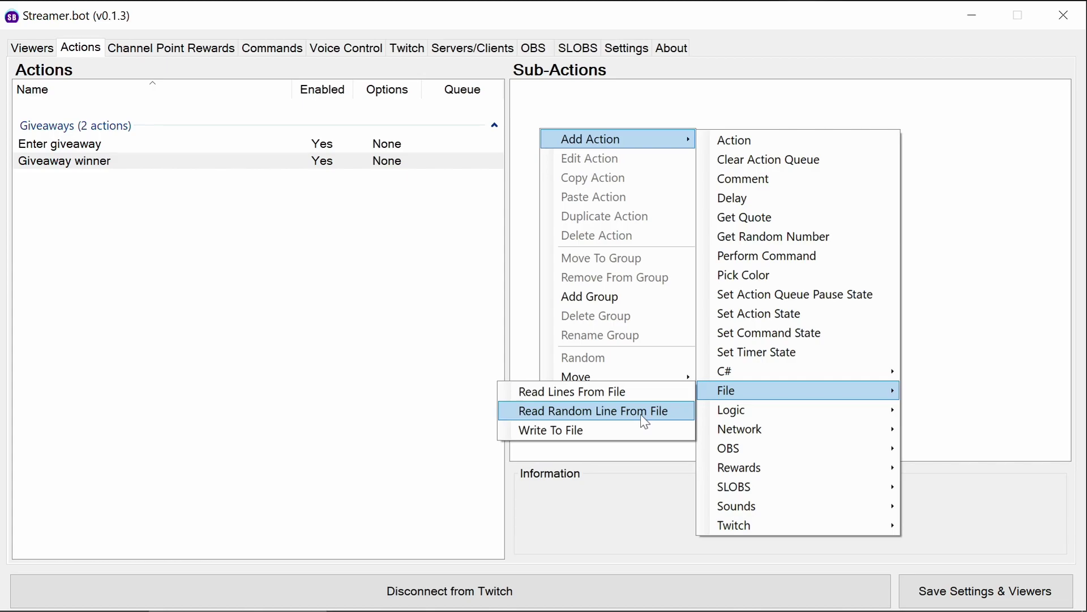
pyautogui.click(641, 414)
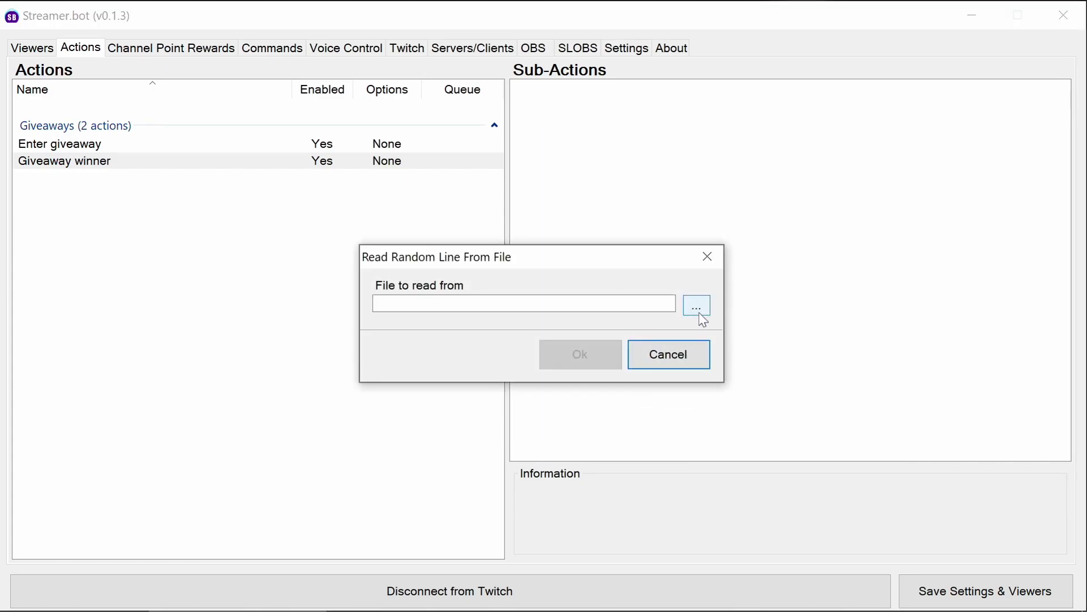
pyautogui.click(696, 308)
pyautogui.write('g')
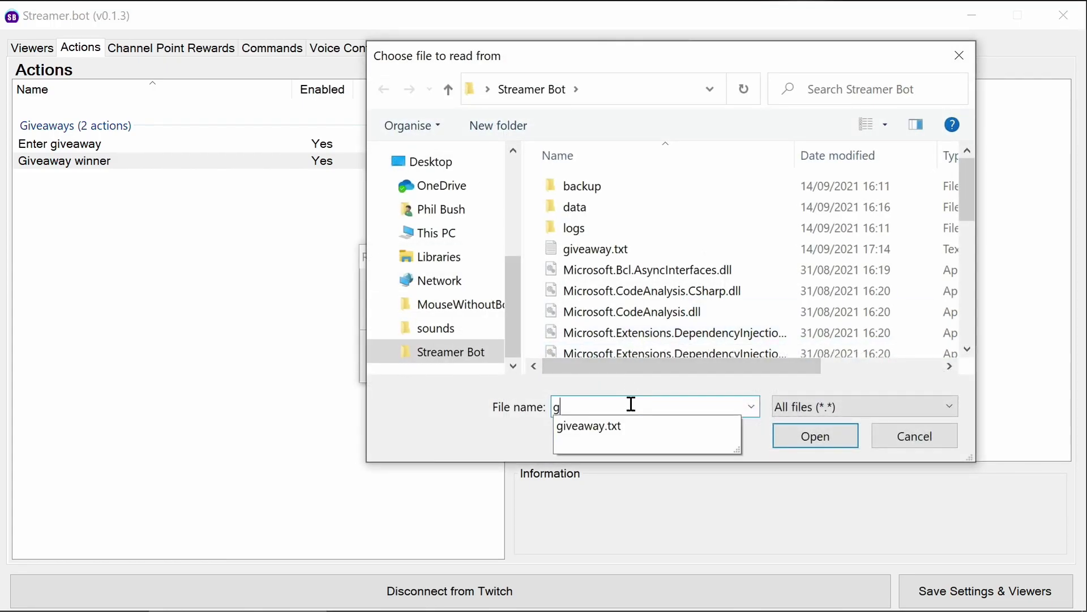
pyautogui.write('ive')
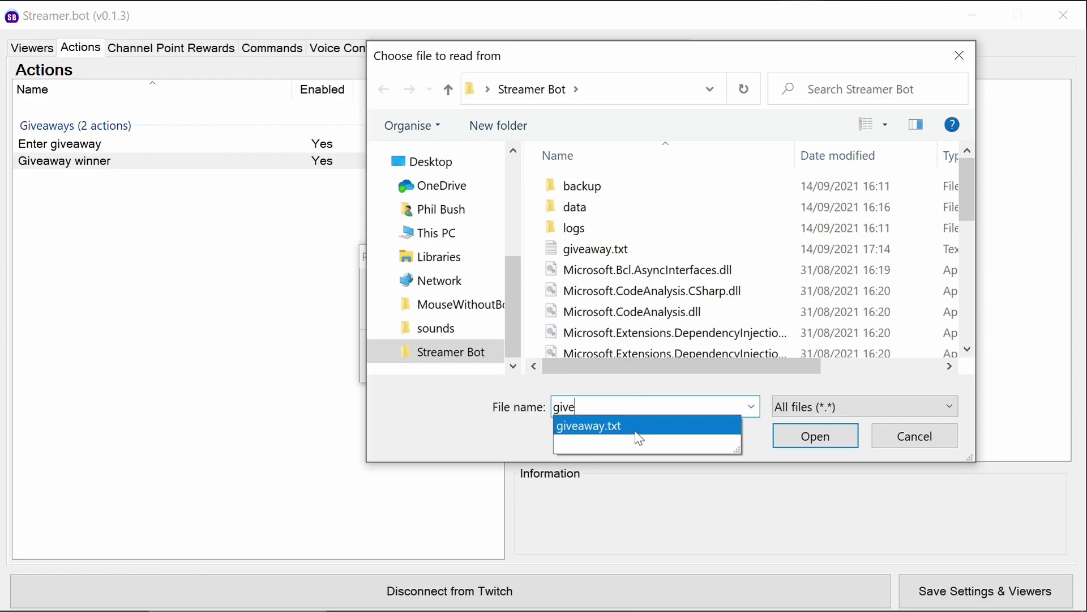
pyautogui.click(639, 430)
pyautogui.click(799, 438)
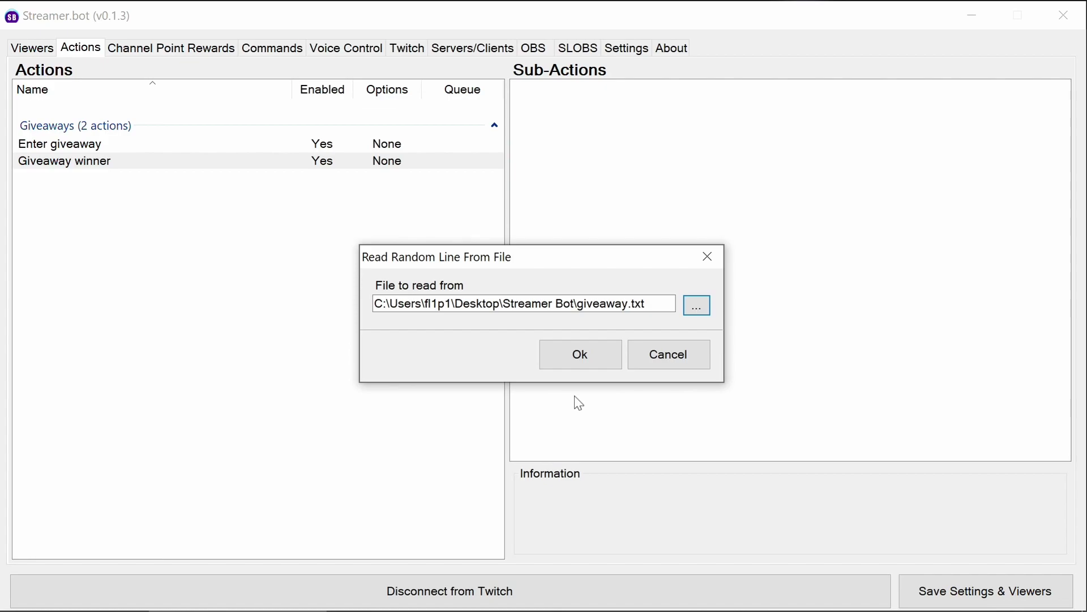
# Confirm the random-line sub-action and add the chat message 'Congratulations, %randomLine%, you are a winner.'.
pyautogui.click(580, 354)
pyautogui.rightClick(597, 126)
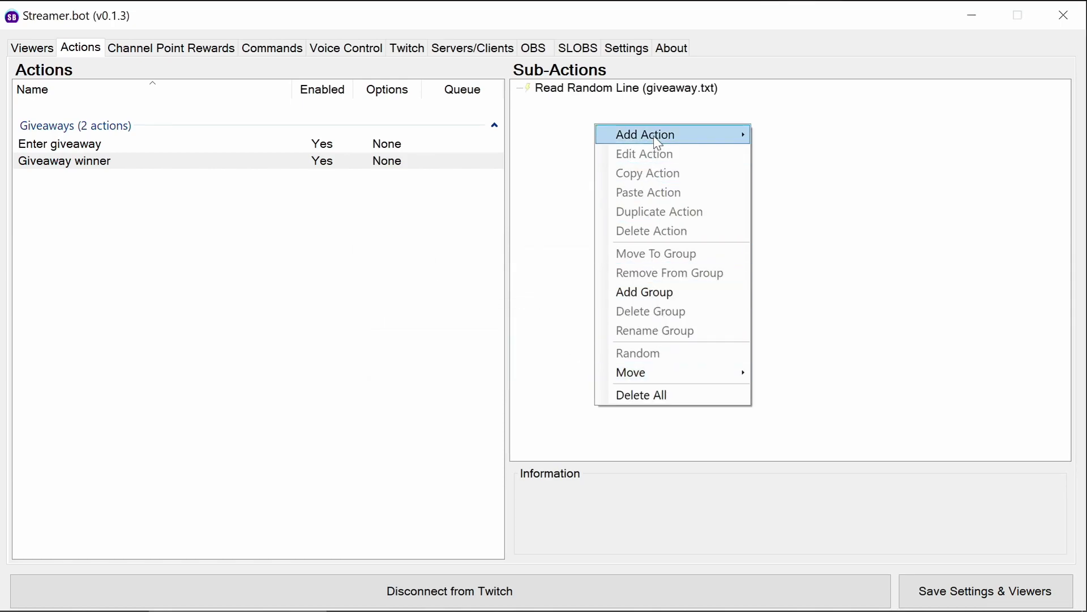
pyautogui.moveTo(671, 134)
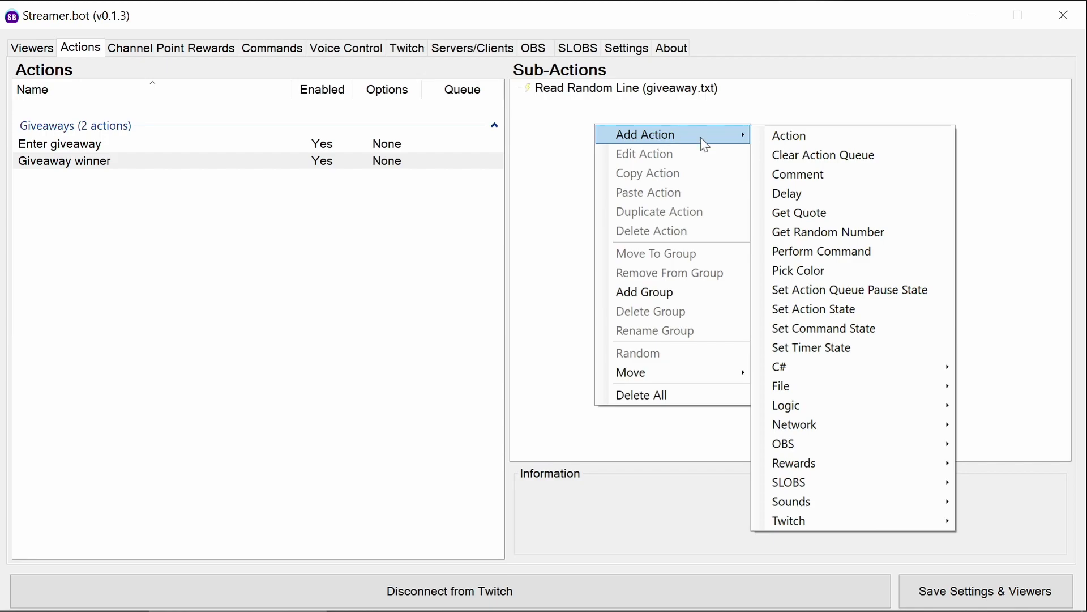
pyautogui.moveTo(853, 520)
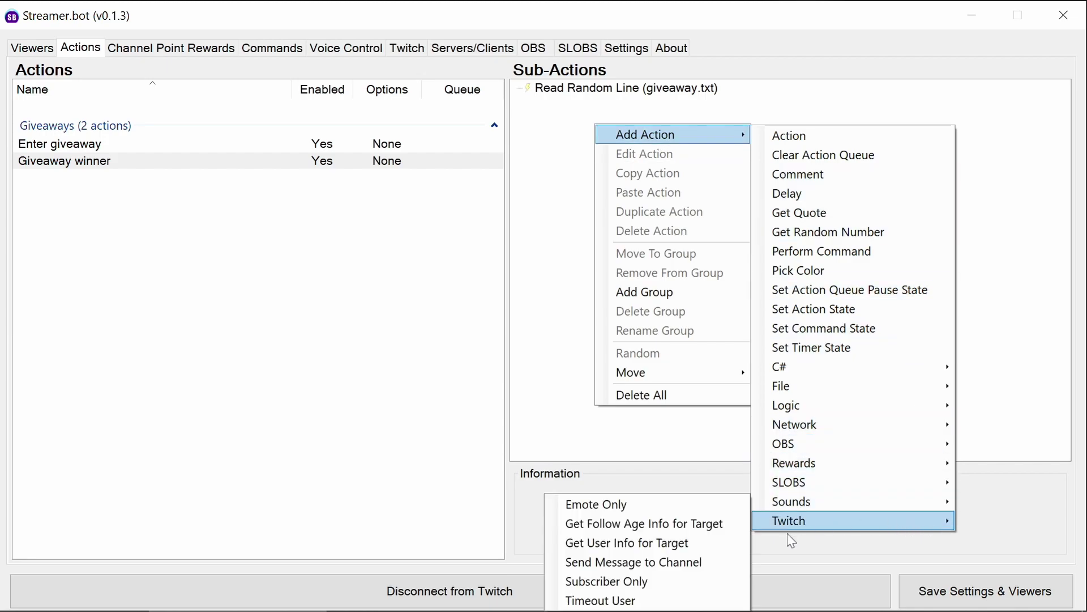
pyautogui.click(708, 562)
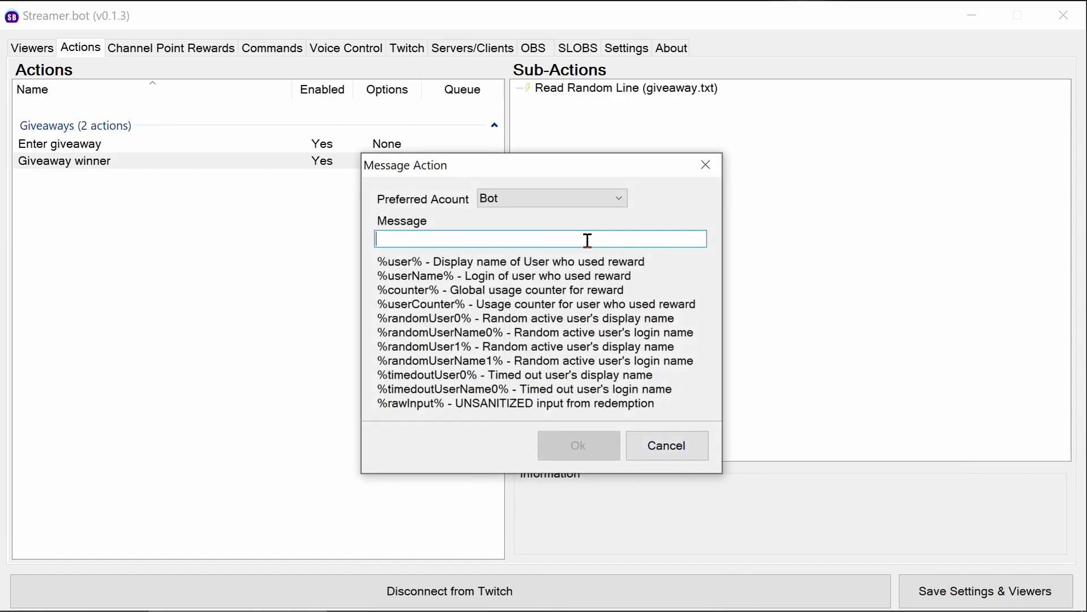
pyautogui.write('Congratulations, $')
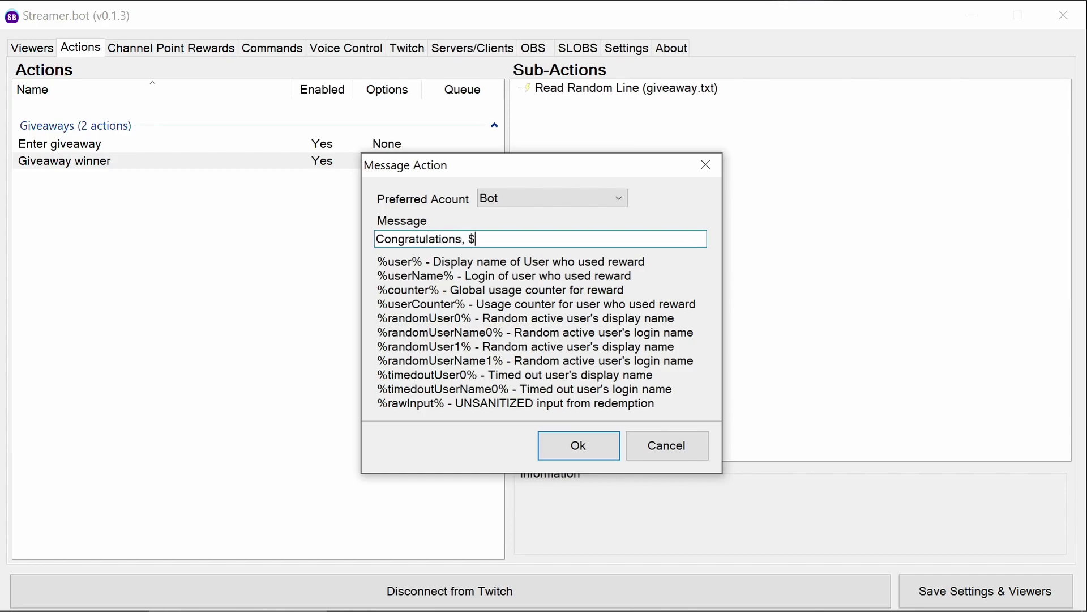
pyautogui.press('BackSpace')
pyautogui.write('%rando')
pyautogui.write('mLine$')
pyautogui.press('BackSpace')
pyautogui.write('%,')
pyautogui.write(' you are a w')
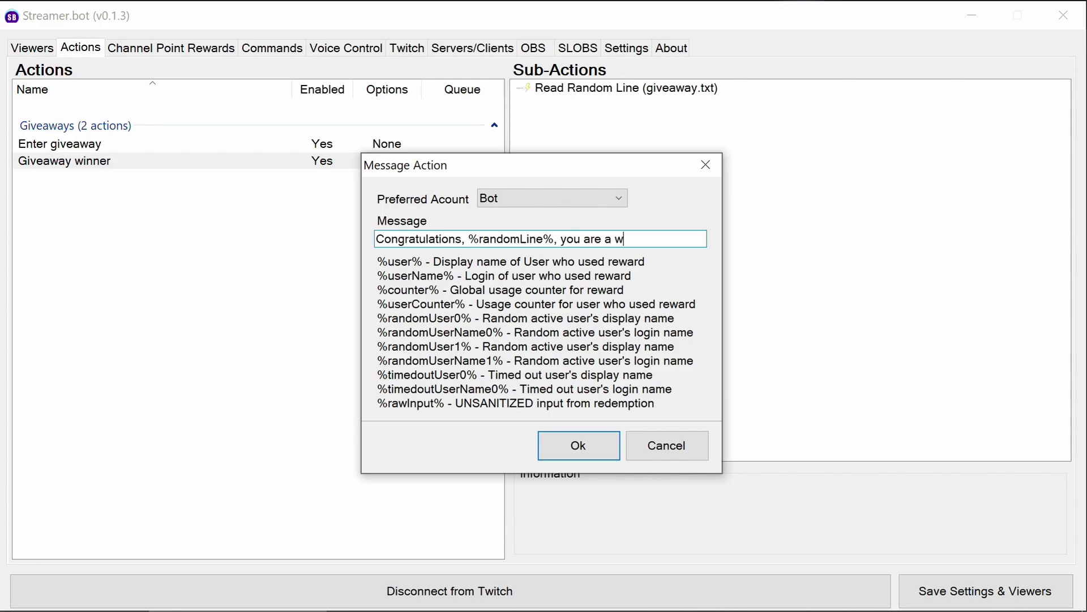
pyautogui.write('inner.')
pyautogui.click(586, 449)
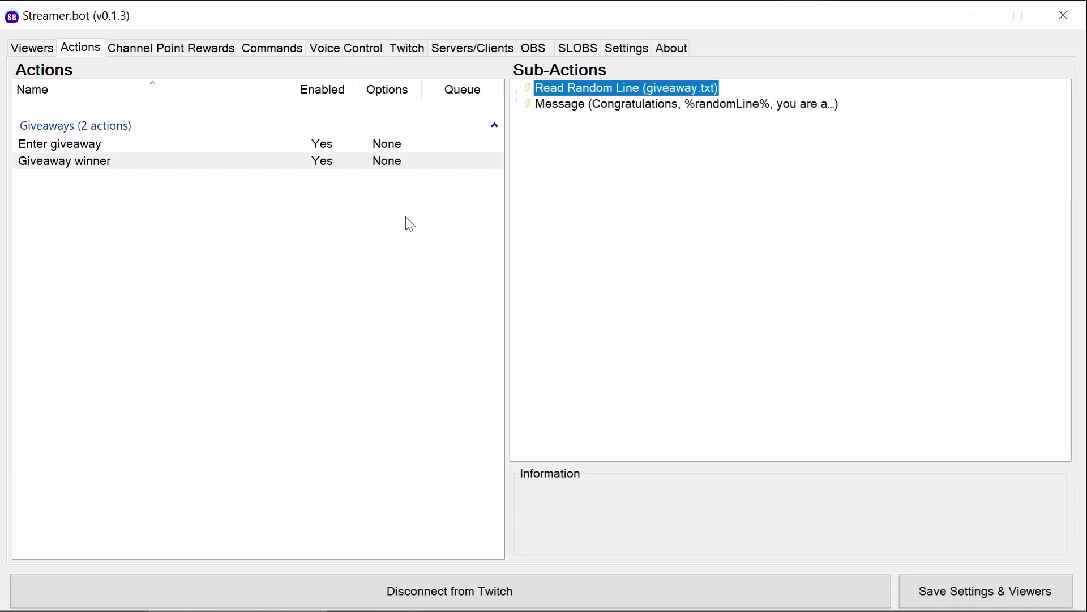
# Create a new chat command named !entergiveaway in the Commands list.
pyautogui.click(286, 50)
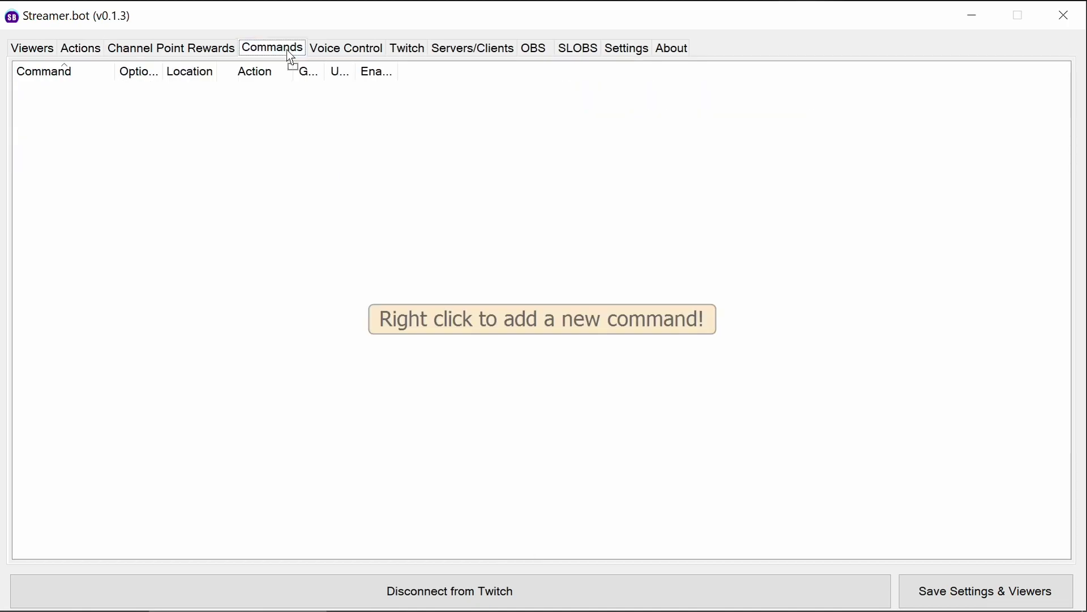
pyautogui.rightClick(255, 127)
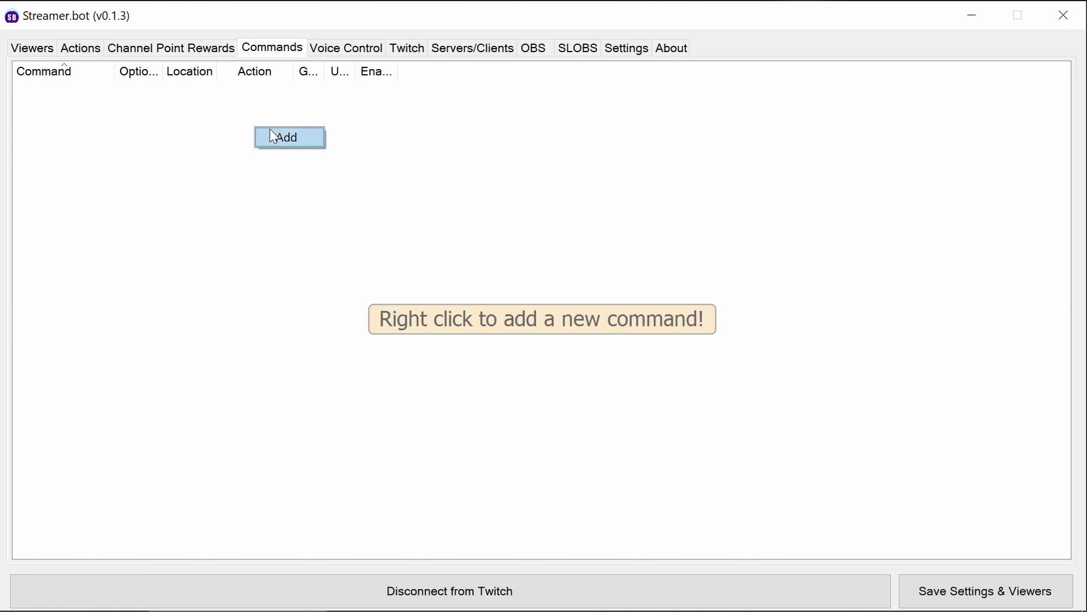
pyautogui.click(85, 49)
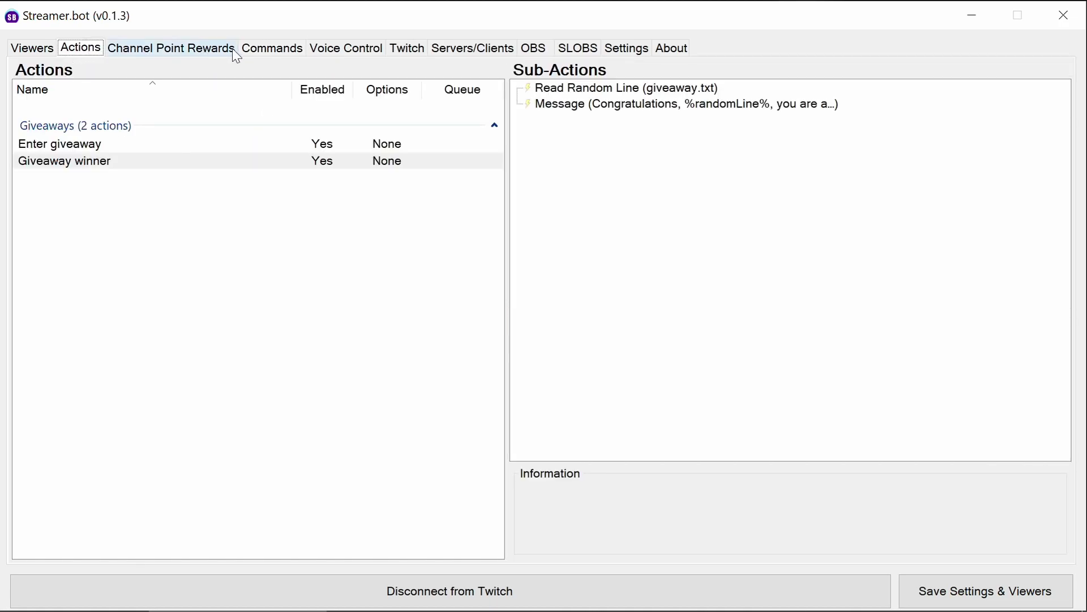
pyautogui.click(263, 49)
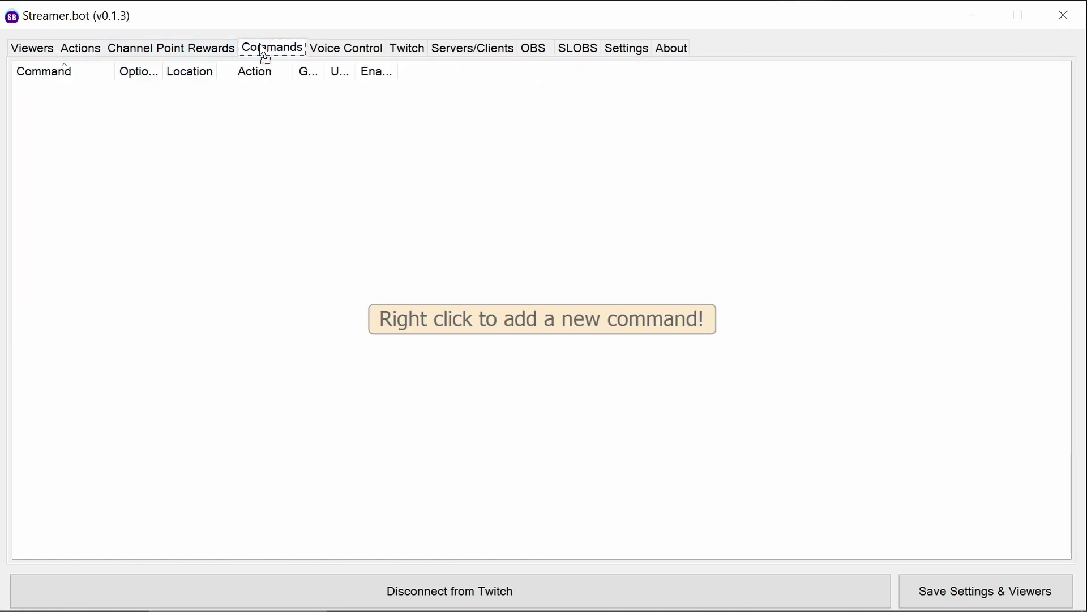
pyautogui.rightClick(158, 132)
pyautogui.click(183, 139)
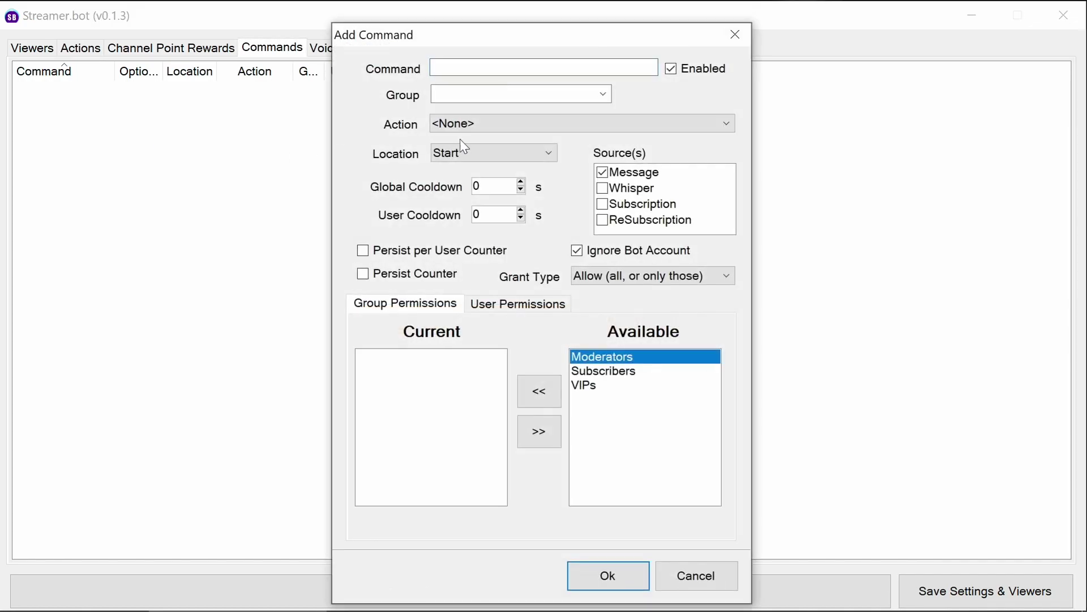
pyautogui.write('¬!')
pyautogui.press('Left')
pyautogui.press('BackSpace')
pyautogui.press('End')
pyautogui.write('enter')
pyautogui.write('givw')
pyautogui.press('BackSpace')
pyautogui.write('ea')
pyautogui.write('way')
# Link !entergiveaway to the Enter giveaway action with a 1000-second user cooldown.
pyautogui.click(561, 123)
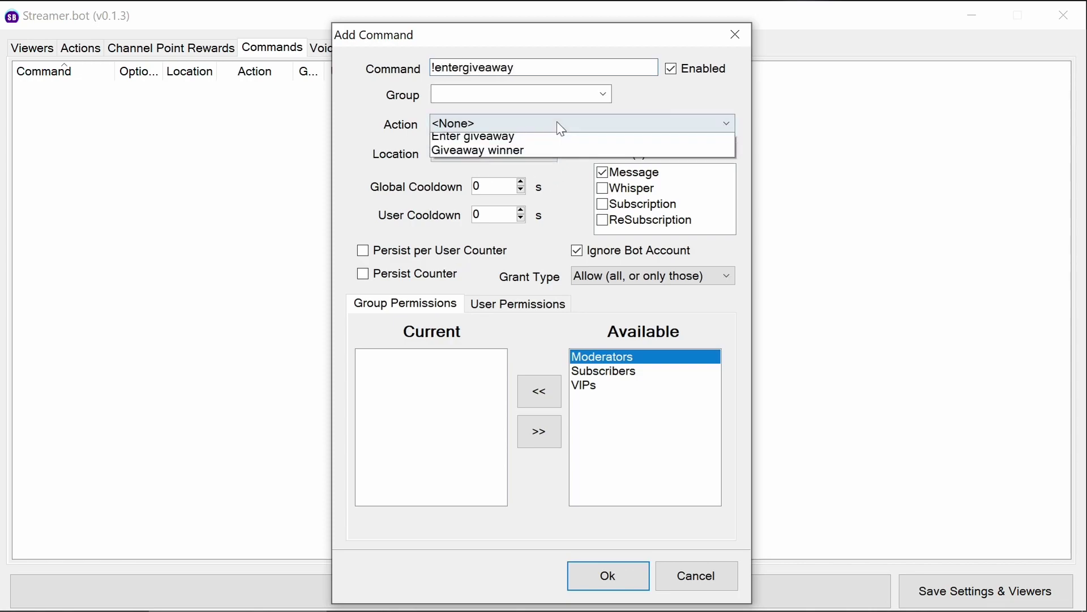
pyautogui.click(535, 139)
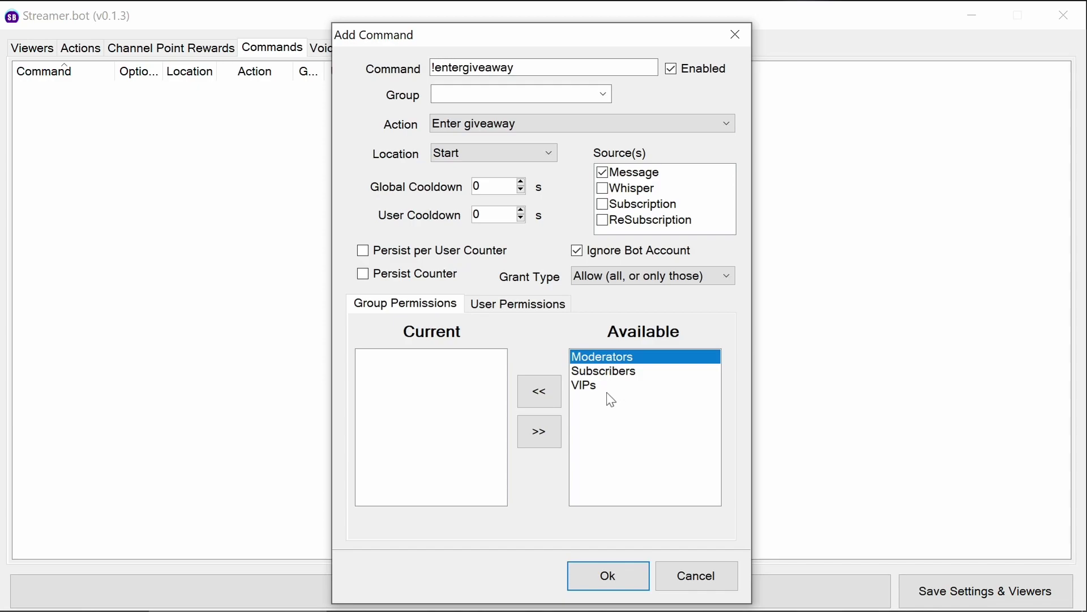
pyautogui.doubleClick(480, 215)
pyautogui.write('1000')
# Save !entergiveaway, then add a Moderators-only !winner command that runs Giveaway winner.
pyautogui.click(614, 570)
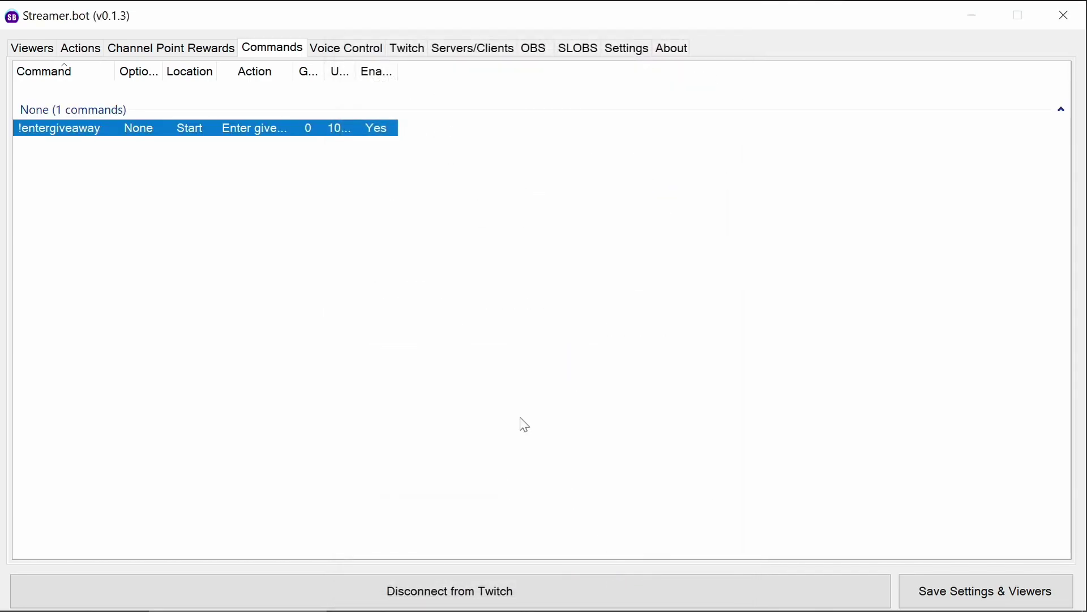
pyautogui.rightClick(153, 158)
pyautogui.click(179, 163)
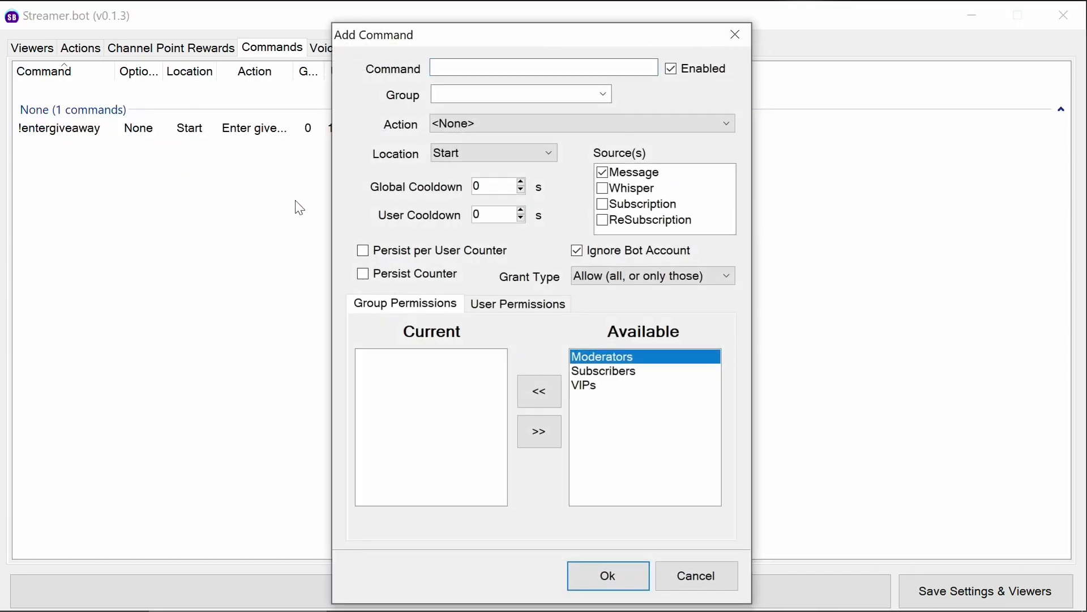
pyautogui.write('!win')
pyautogui.write('ner')
pyautogui.click(500, 124)
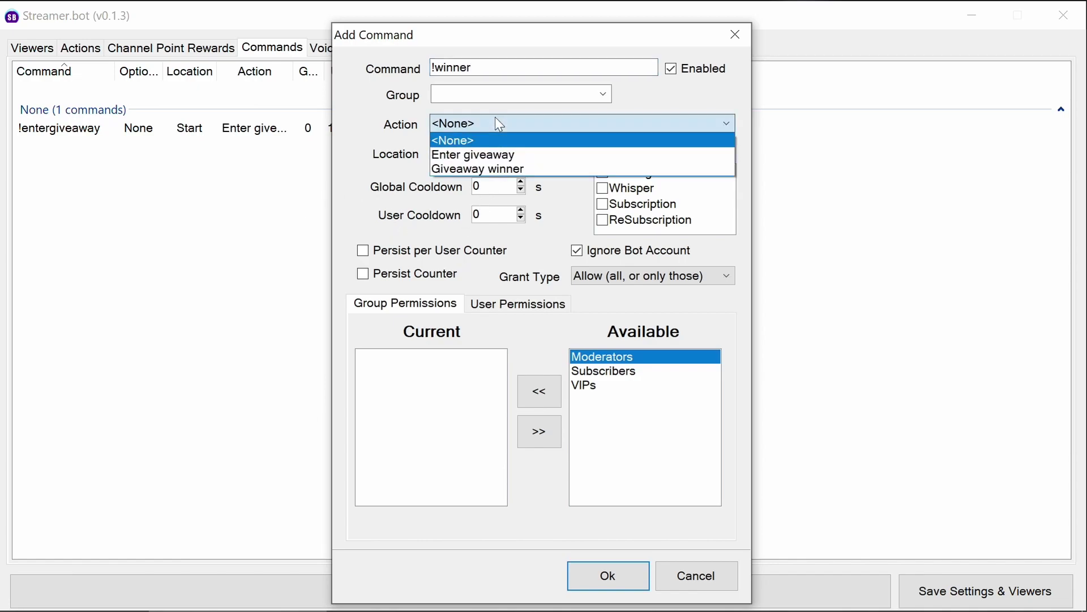
pyautogui.click(502, 169)
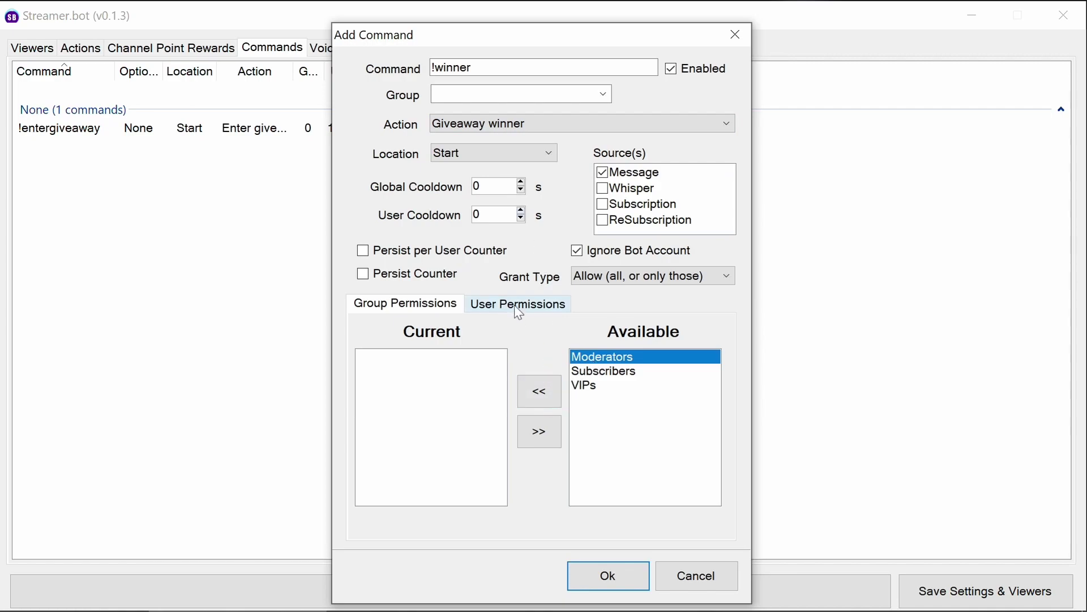
pyautogui.click(538, 390)
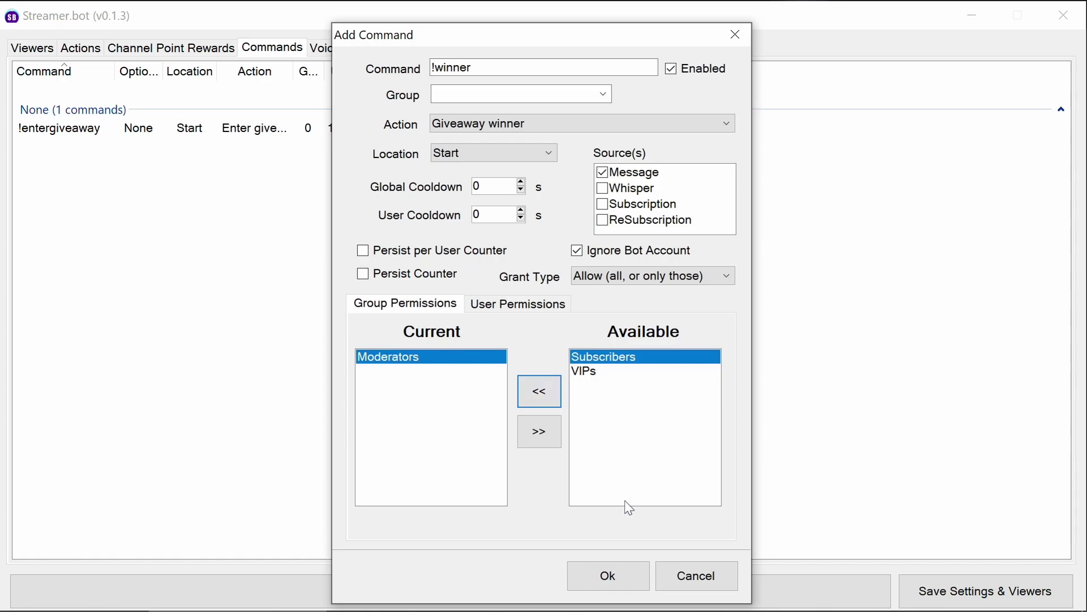
# Save the !winner command, then post !entergiveaway and !winner in Twitch chat.
pyautogui.click(618, 570)
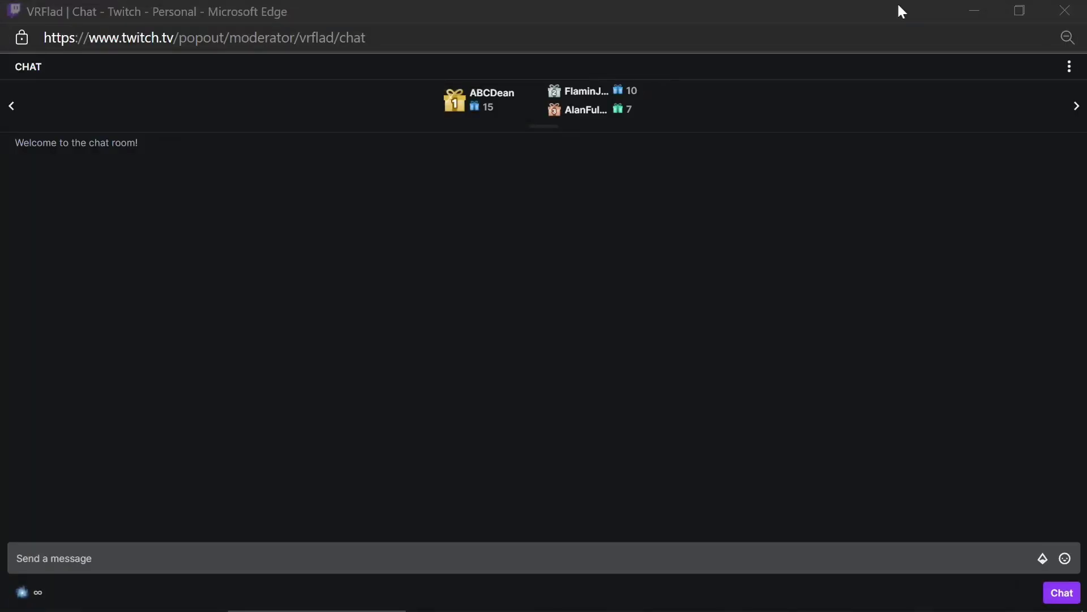
pyautogui.click(542, 558)
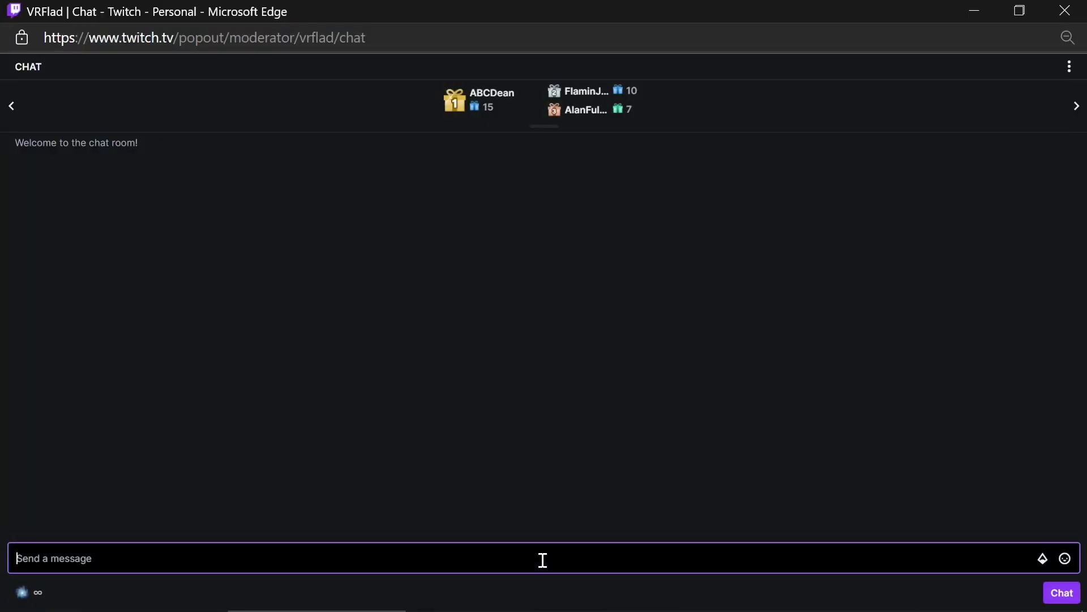
pyautogui.write('!en')
pyautogui.write('tergiv')
pyautogui.write('eaway')
pyautogui.press('Return')
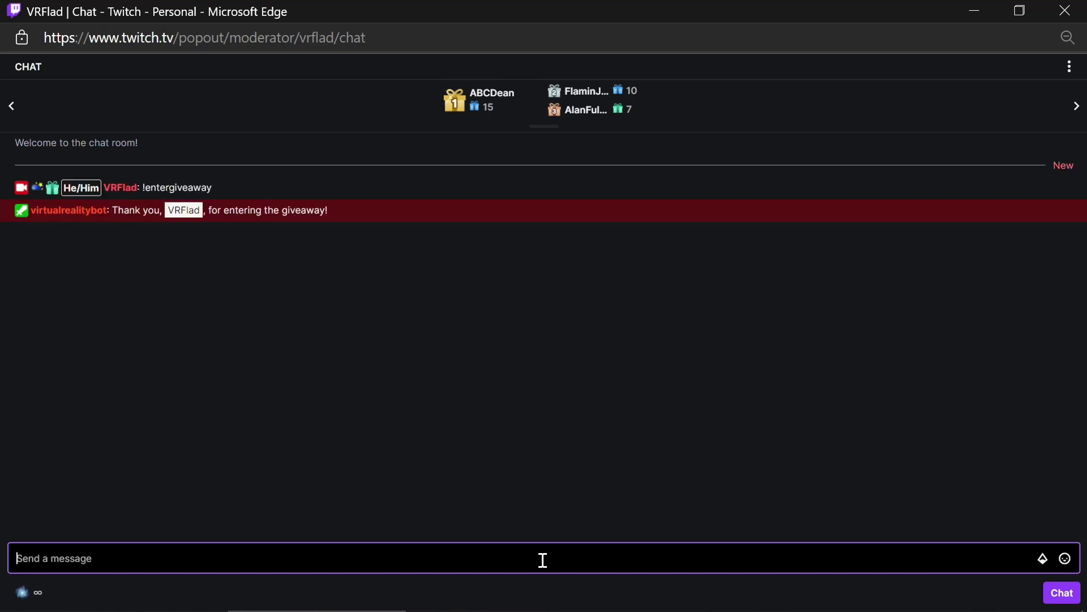
pyautogui.write('!')
pyautogui.write('winner')
pyautogui.press('Return')
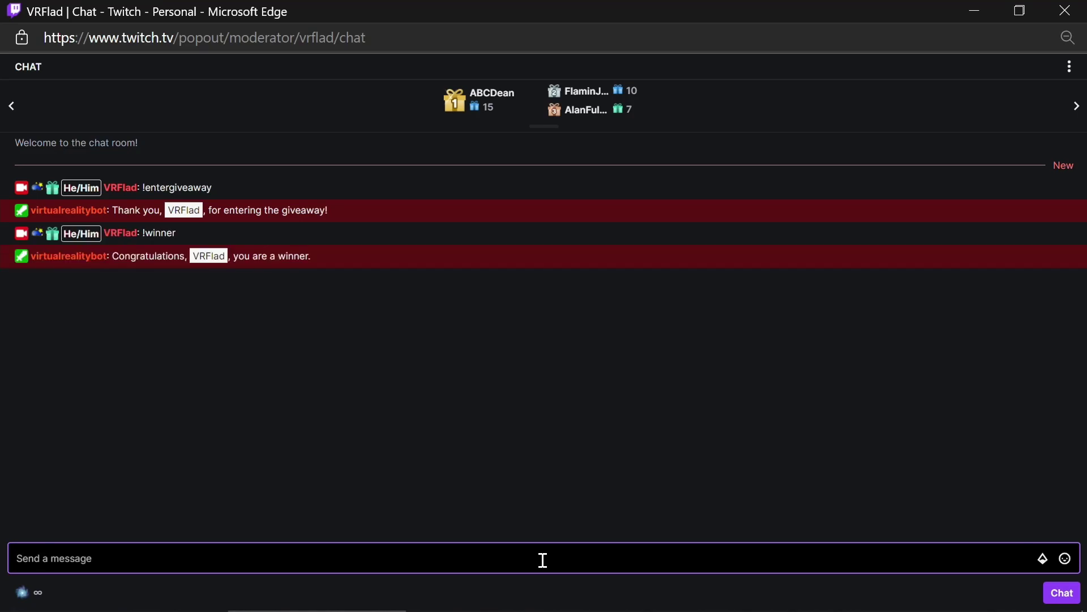